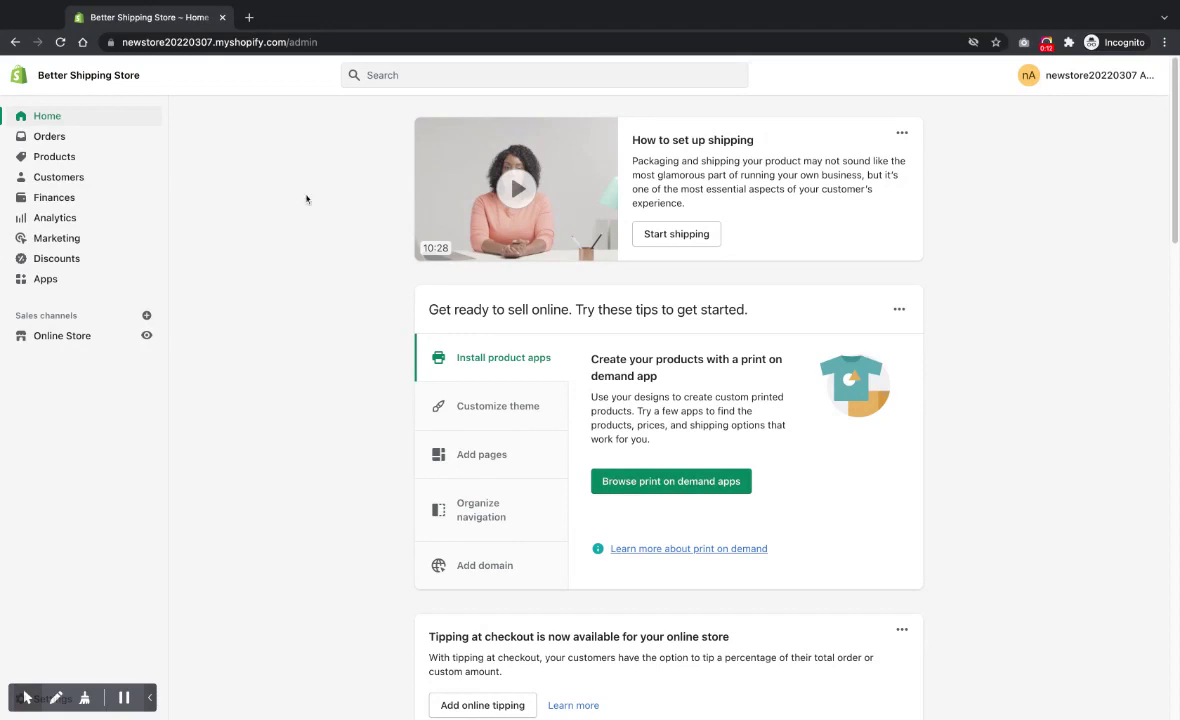
- Open the Shopify admin Apps page to see Better Shipping listed
click(46, 279)
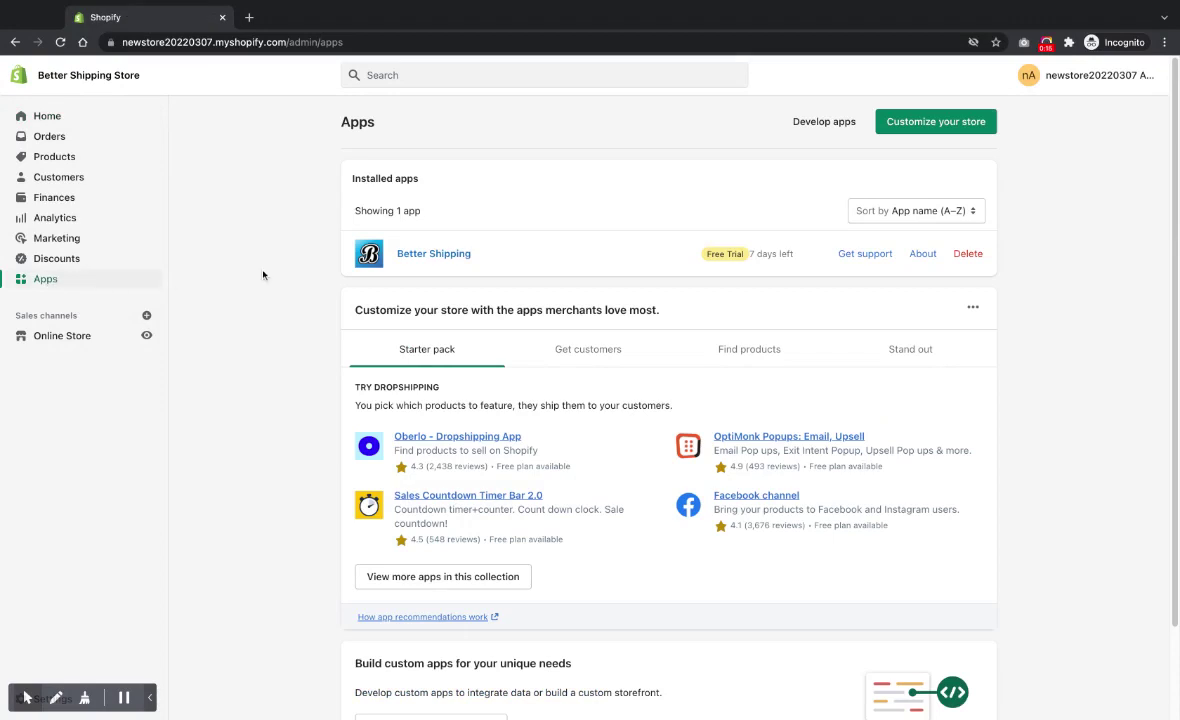
- Launch Better Shipping and start a new shipping rate
click(437, 256)
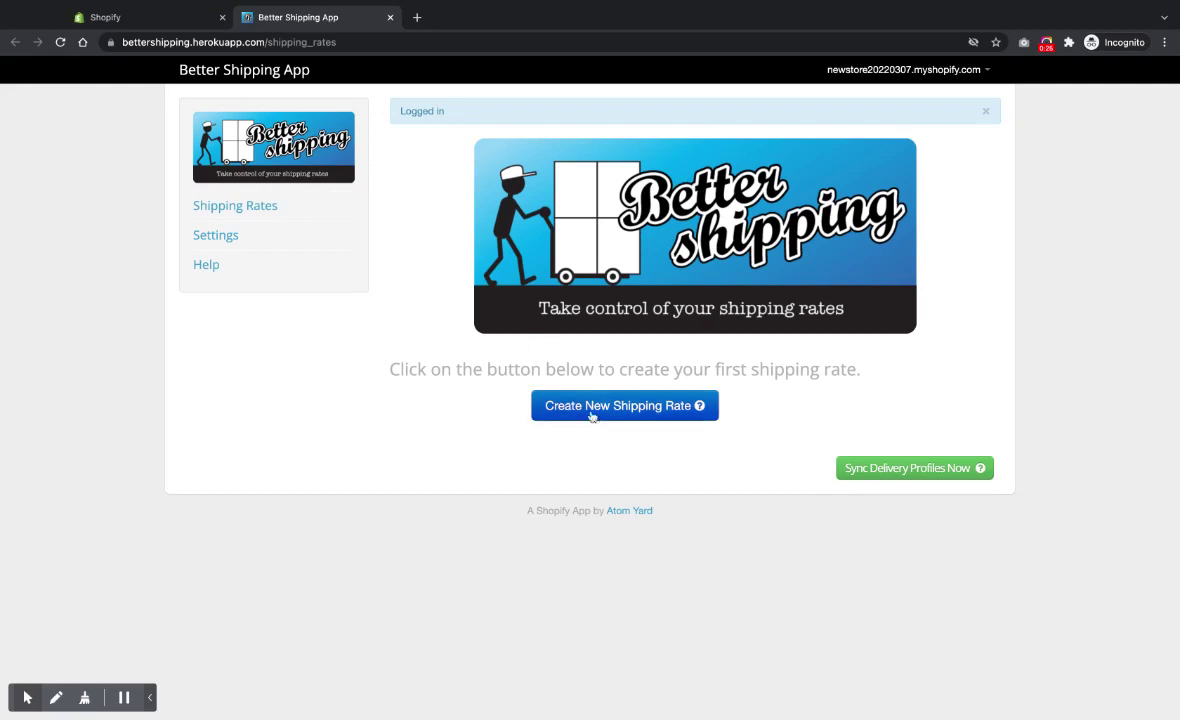
click(600, 419)
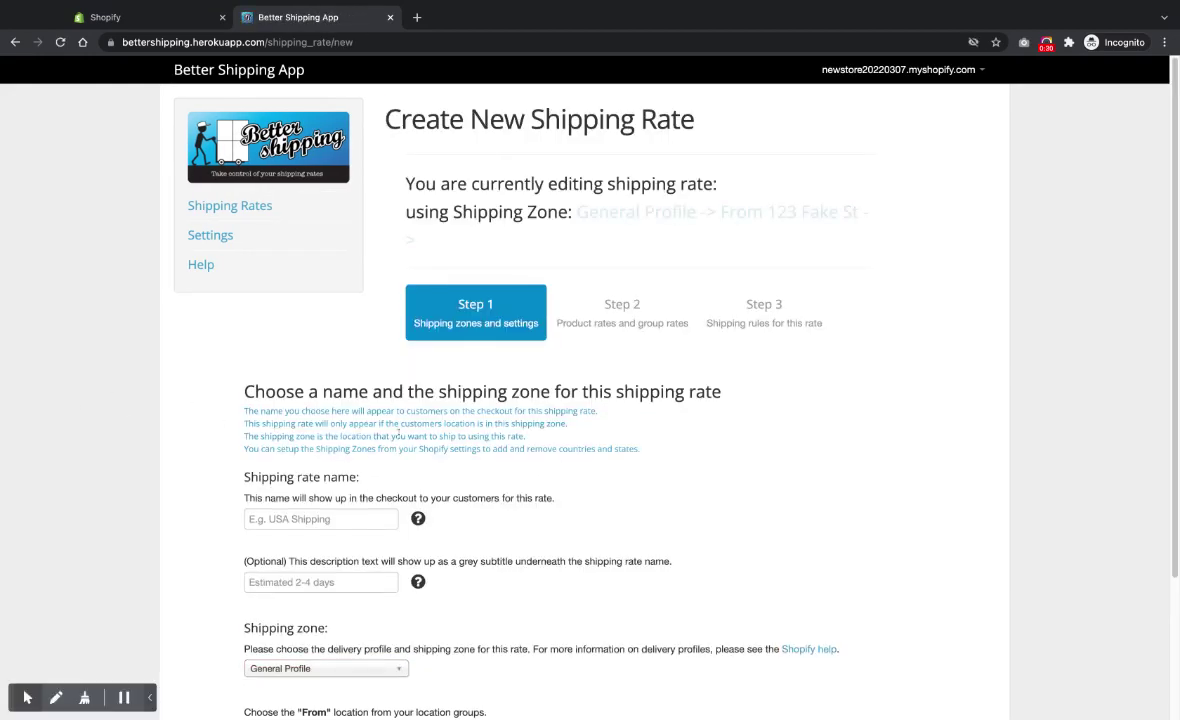
- Name the rate 'Local Delivery Area', set its destination to Domestic, and continue
scroll(356, 403, down, 3)
click(274, 348)
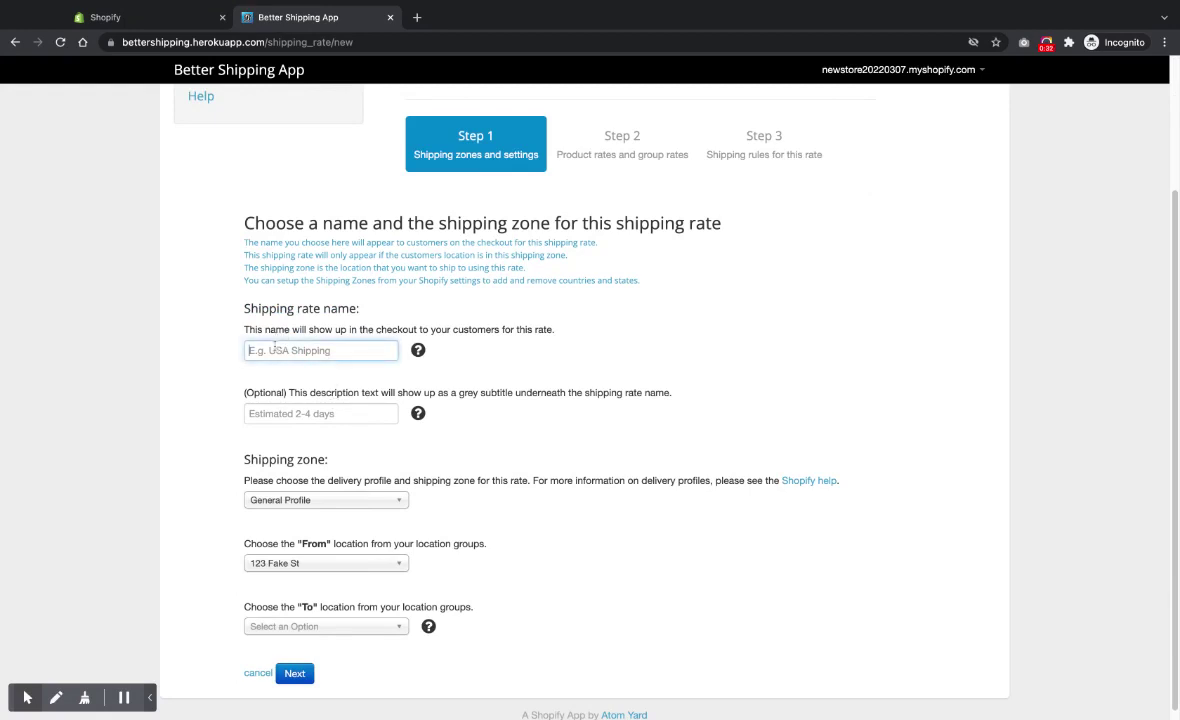
text(Local Delivery Area)
key(Tab)
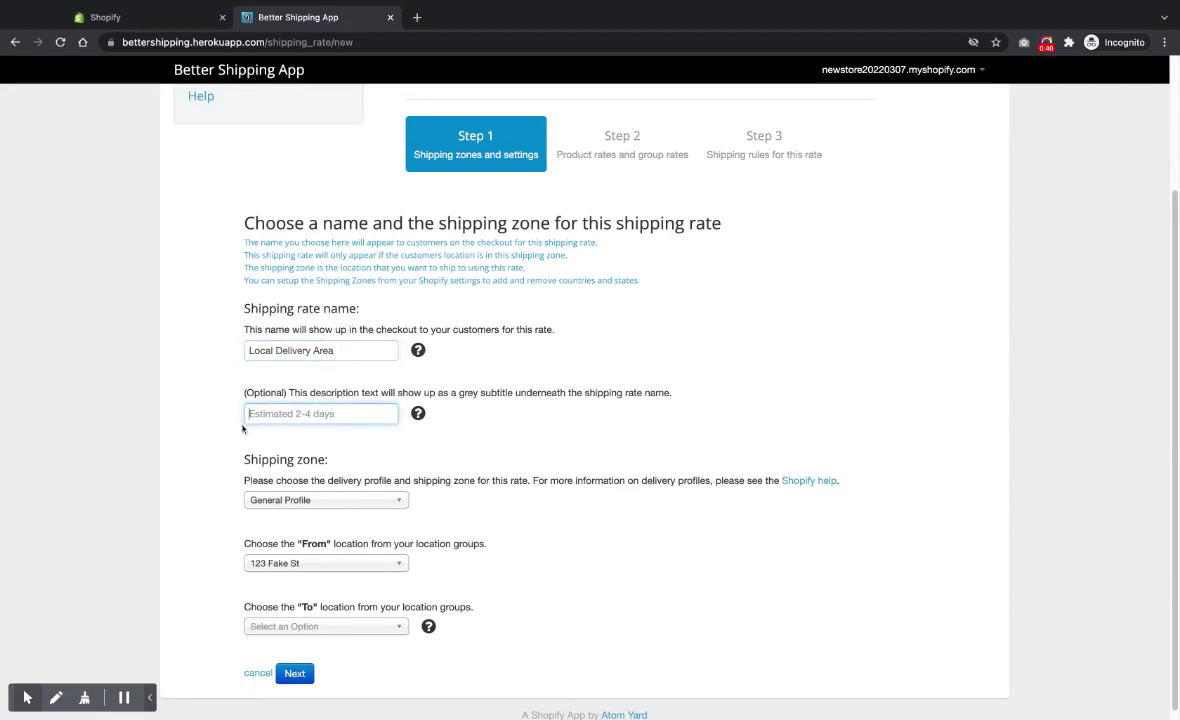
click(571, 357)
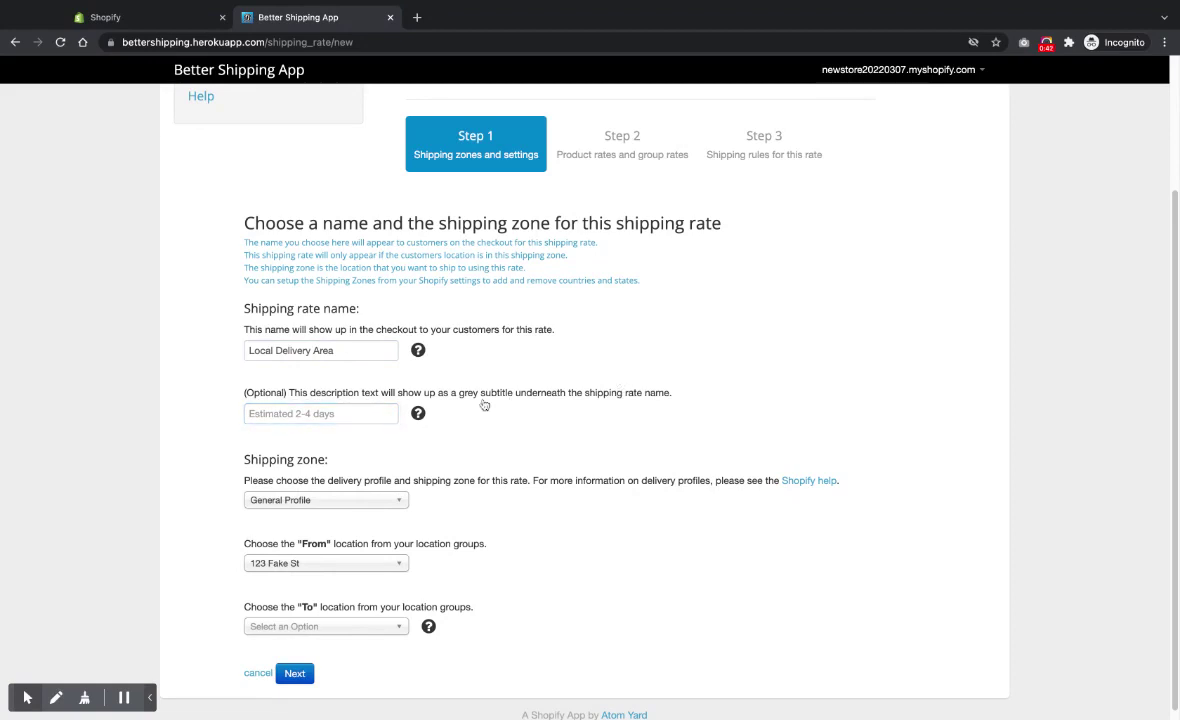
scroll(485, 421, down, 1)
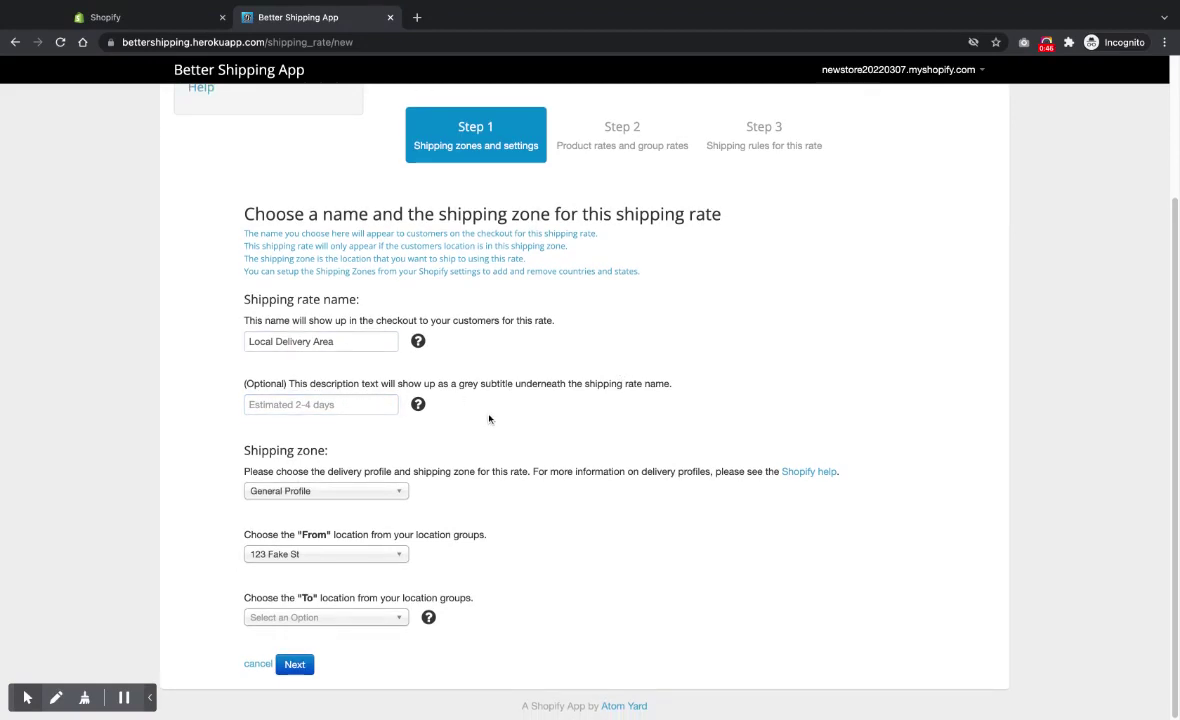
click(263, 618)
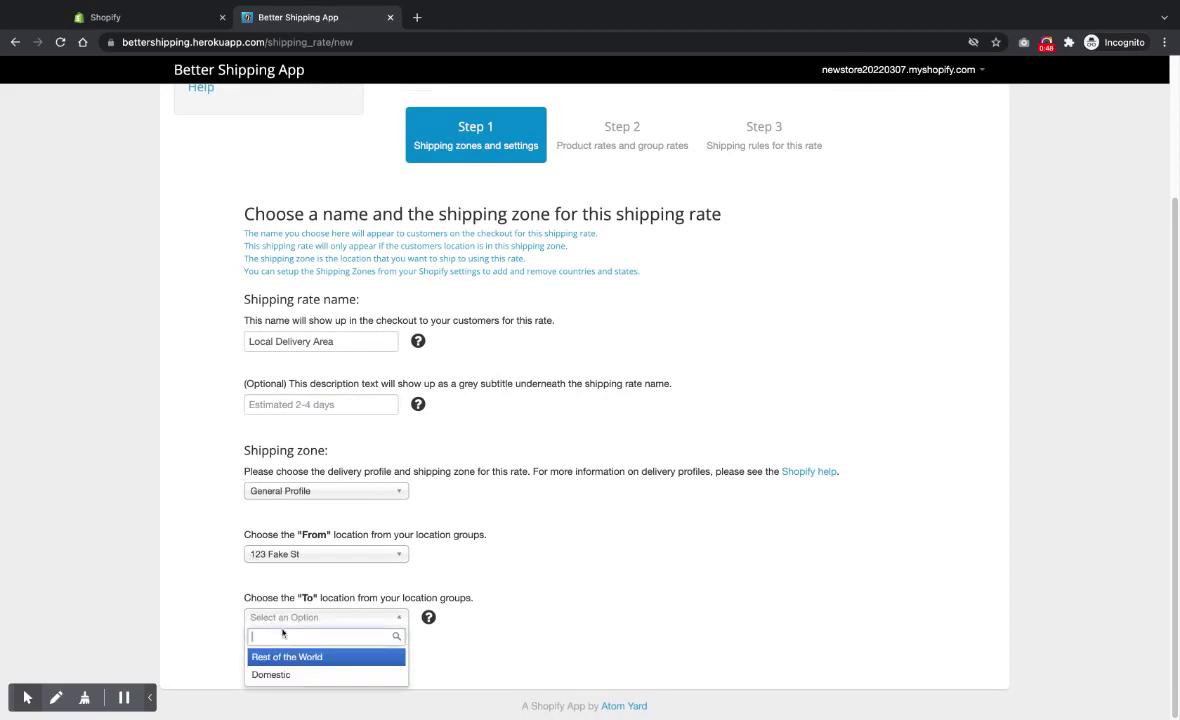
click(298, 675)
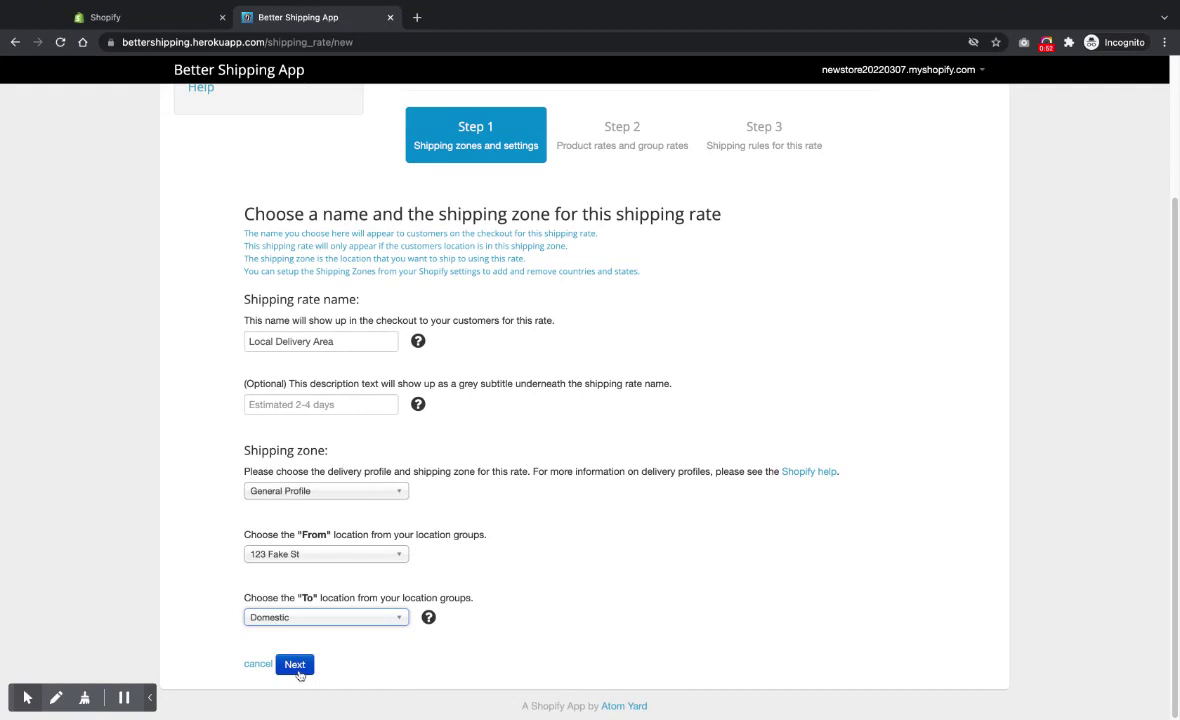
click(295, 666)
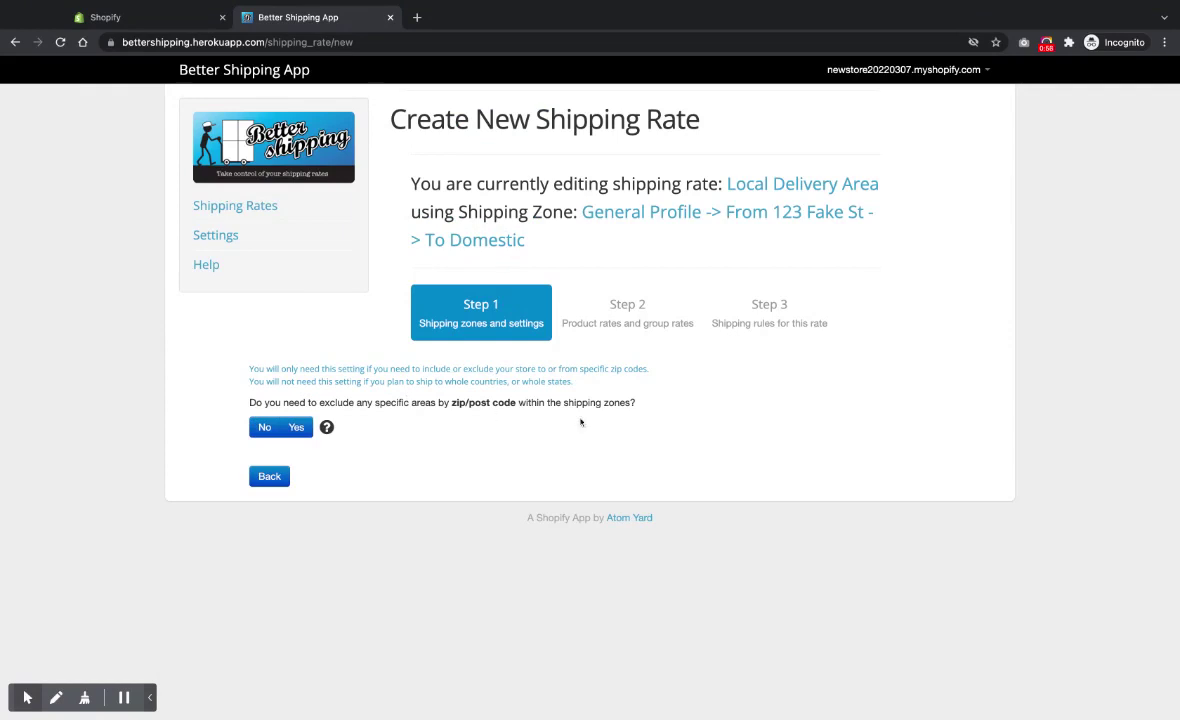
- Answer Yes to limiting the rate by zip/post code
click(296, 427)
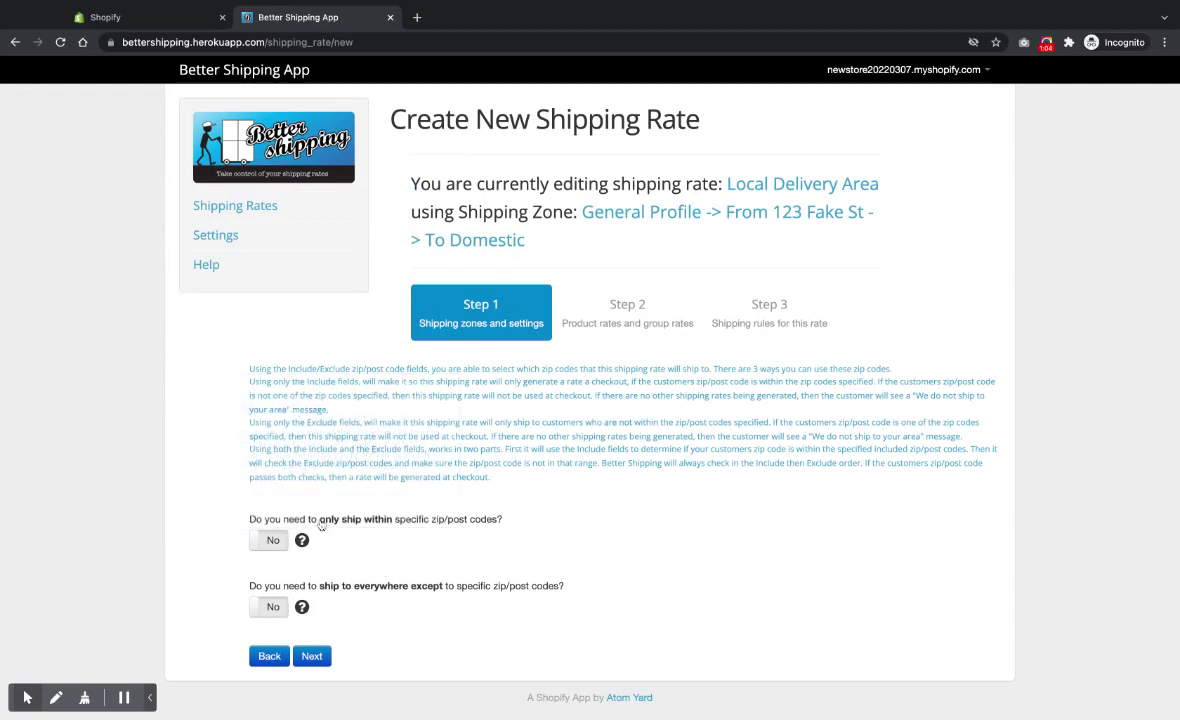
drag(320, 522, 497, 521)
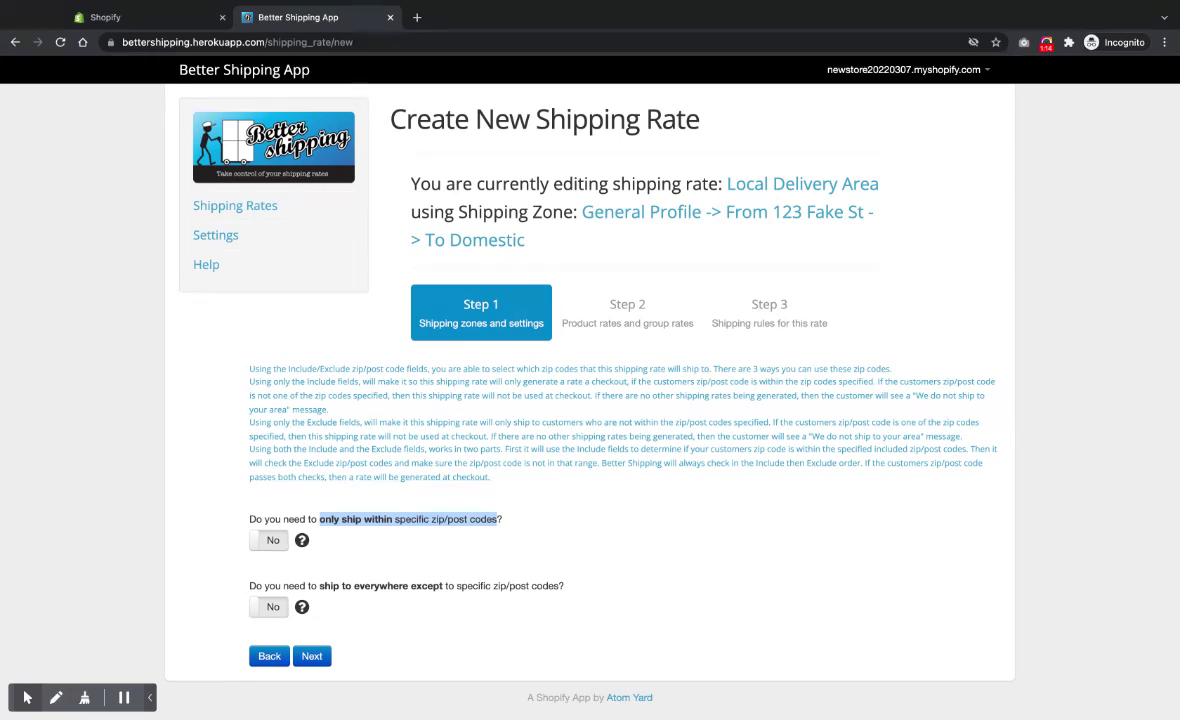
click(399, 531)
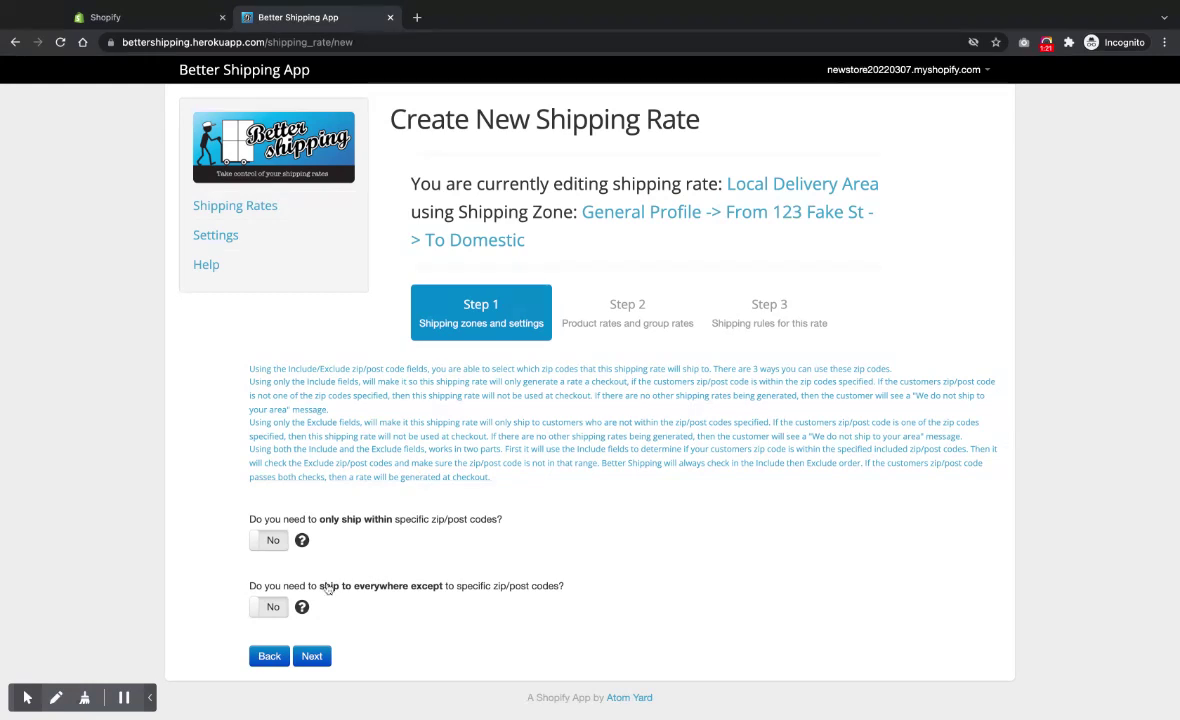
- Enable 'only ship within' and enter starting zip codes 10000, 10001, 10002, 10003
click(268, 550)
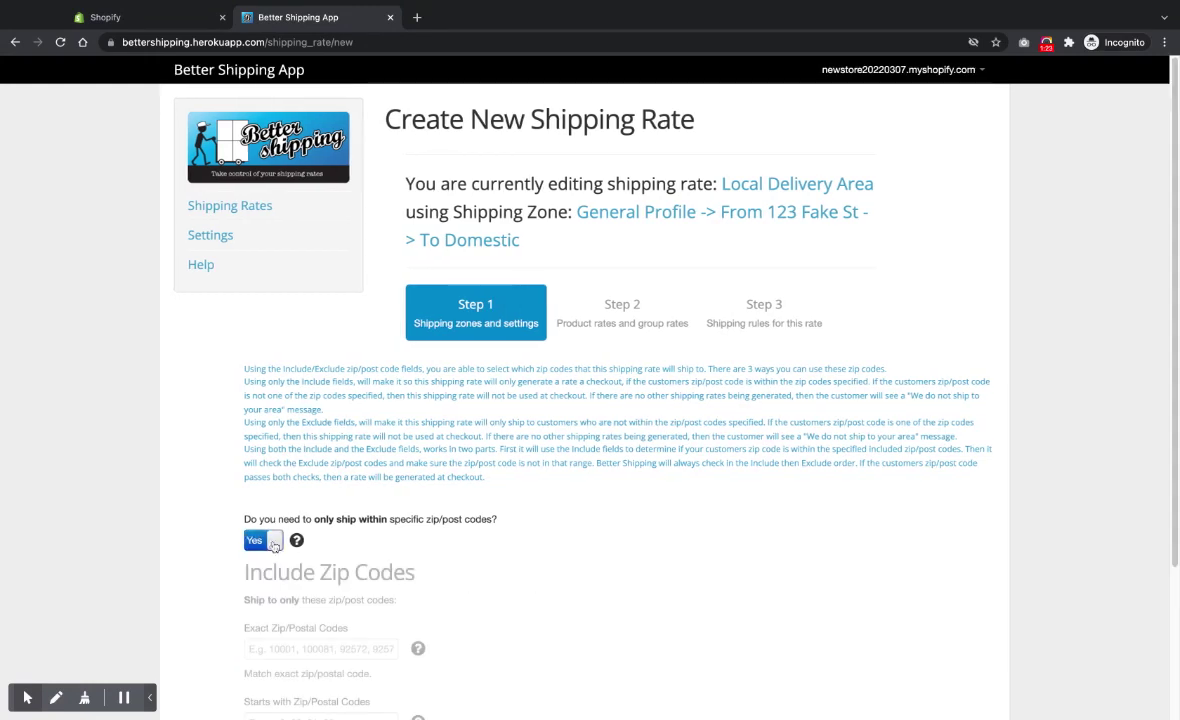
scroll(285, 430, down, 3)
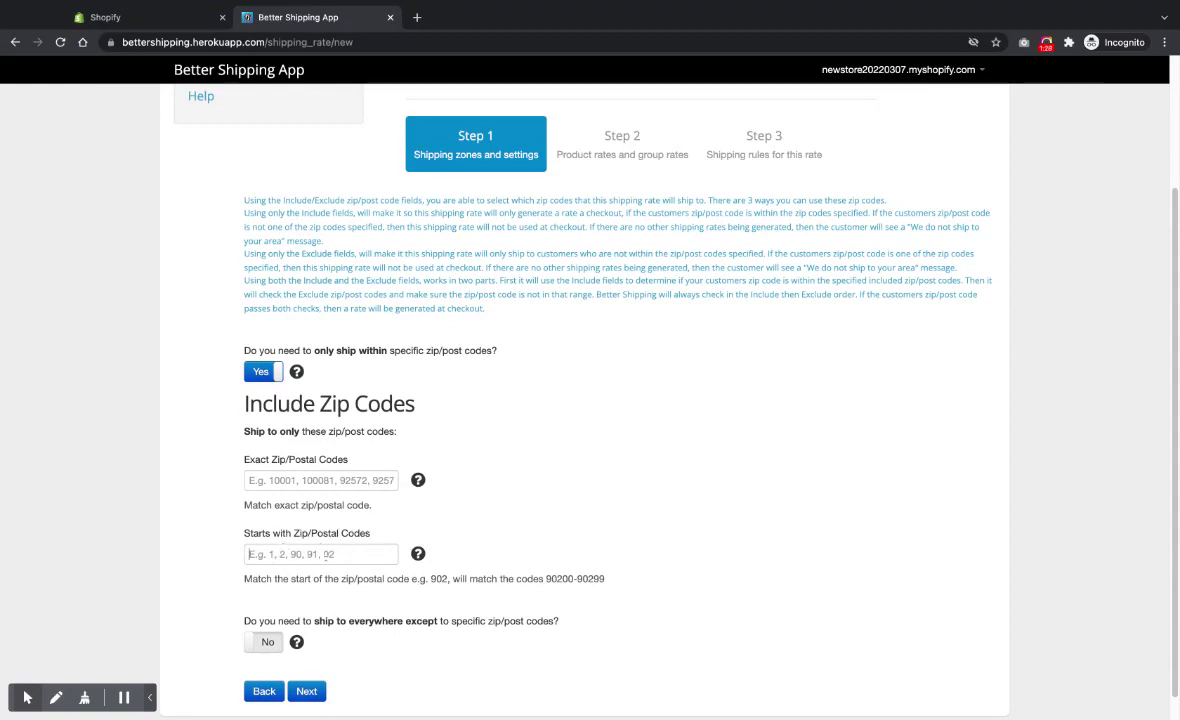
click(329, 554)
text(1)
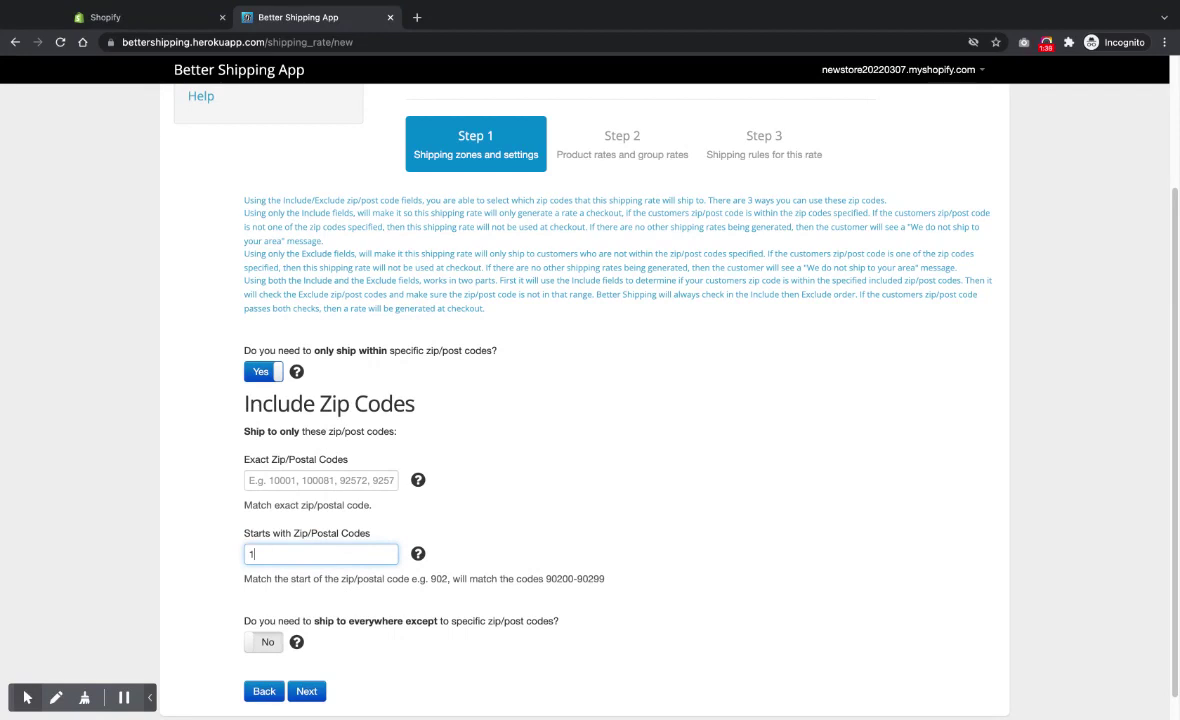
text(9999)
key(Delete)
key(Delete)
key(Delete)
key(Delete)
text(0000, 10001, 10002, 10003)
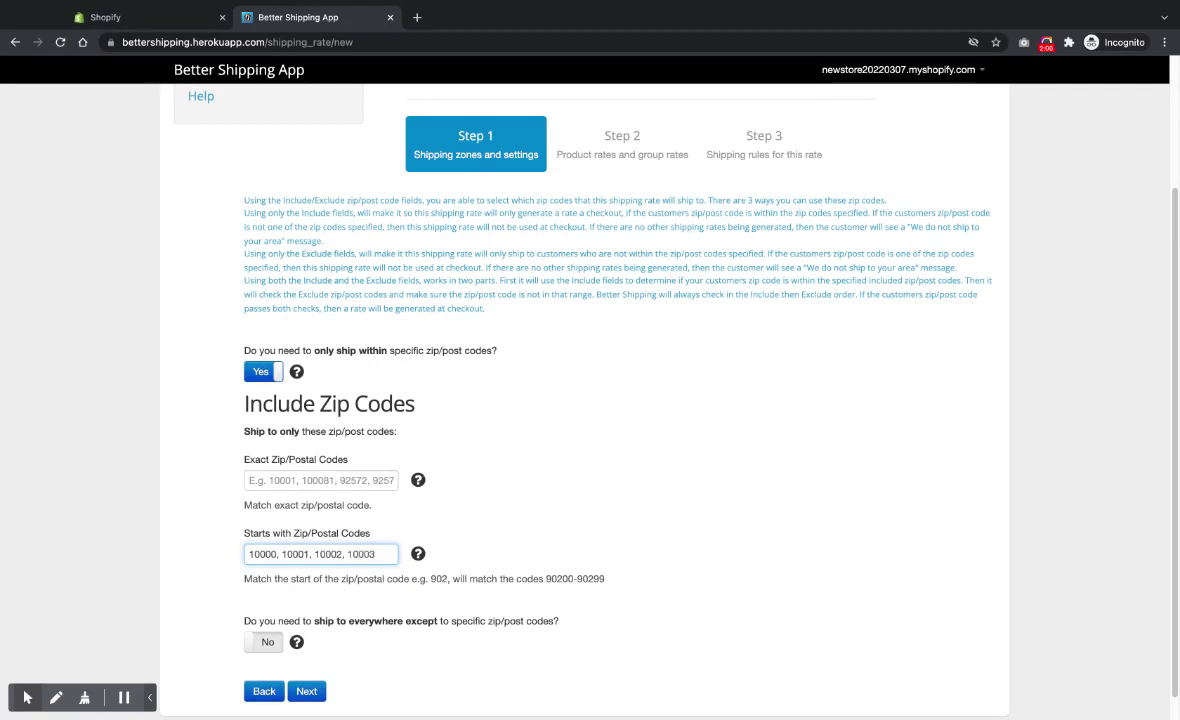
text(-3457)
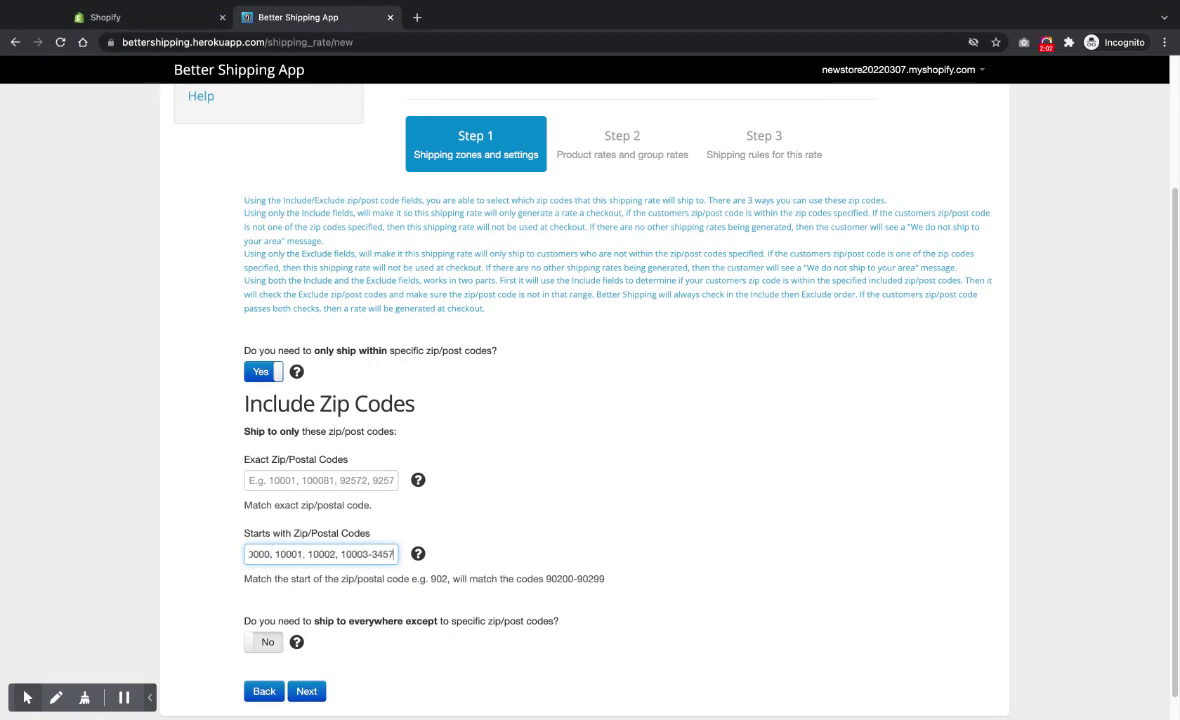
key(ctrl+shift+Left)
key(Left)
key(Left)
key(Delete)
key(Delete)
key(Delete)
key(Delete)
key(Delete)
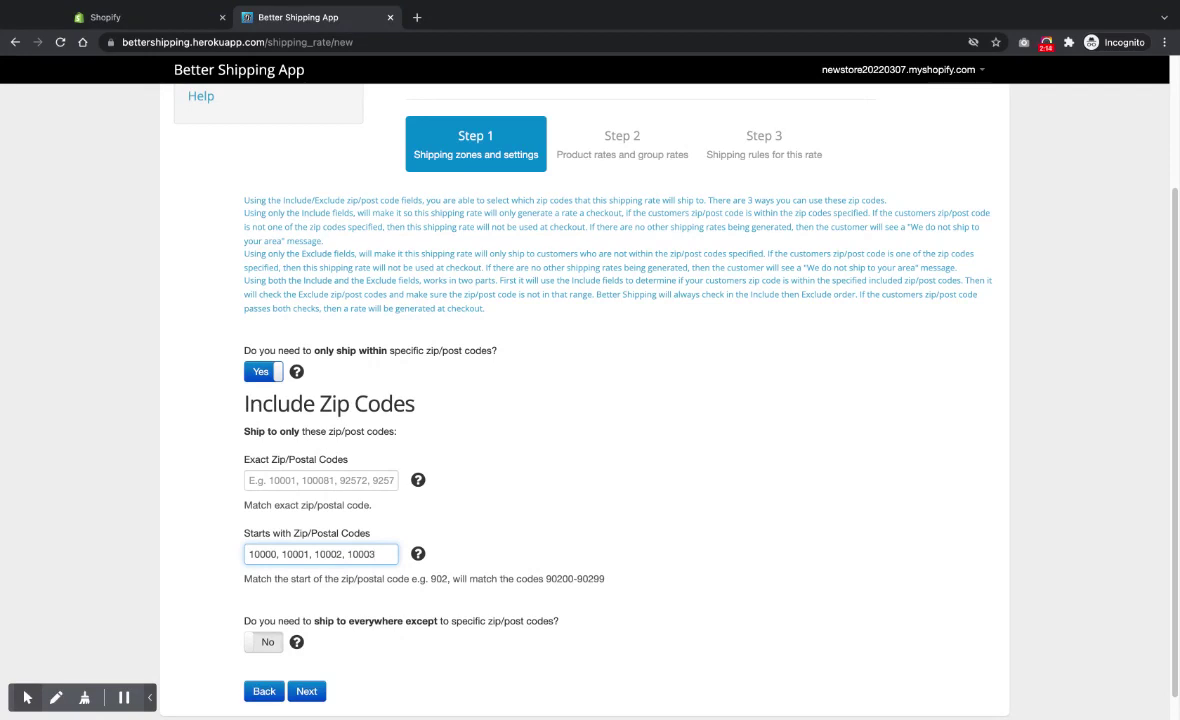
scroll(453, 506, down, 1)
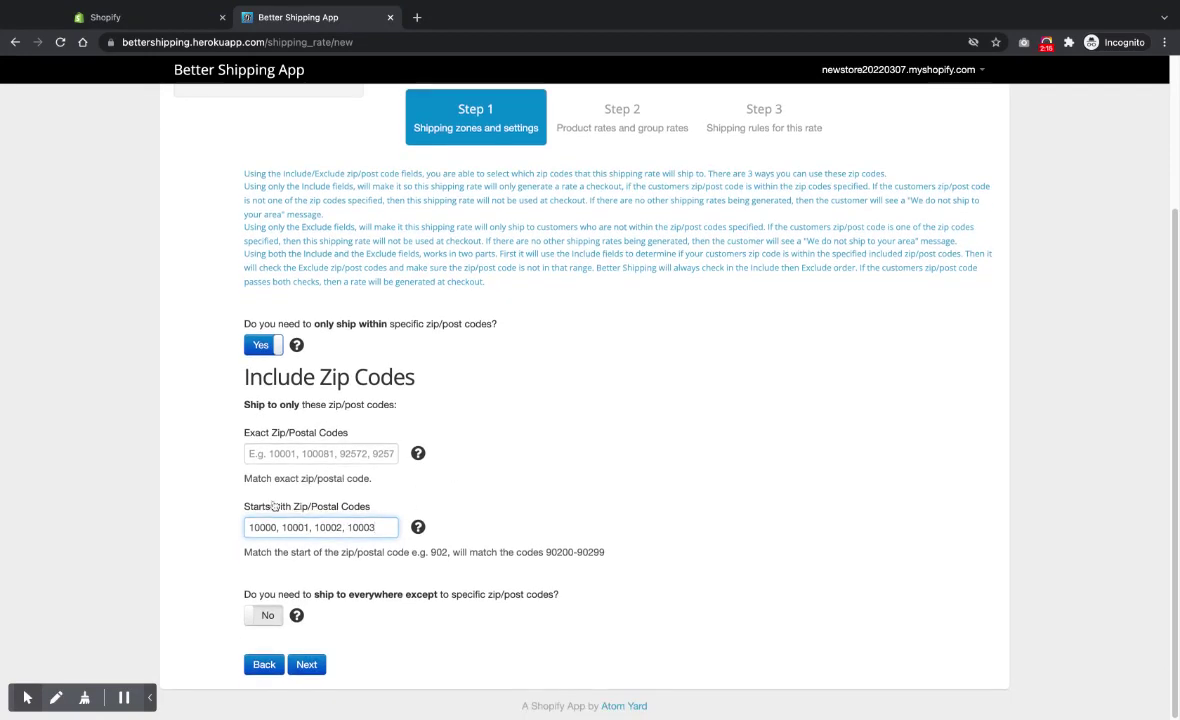
drag(249, 527, 390, 528)
click(392, 529)
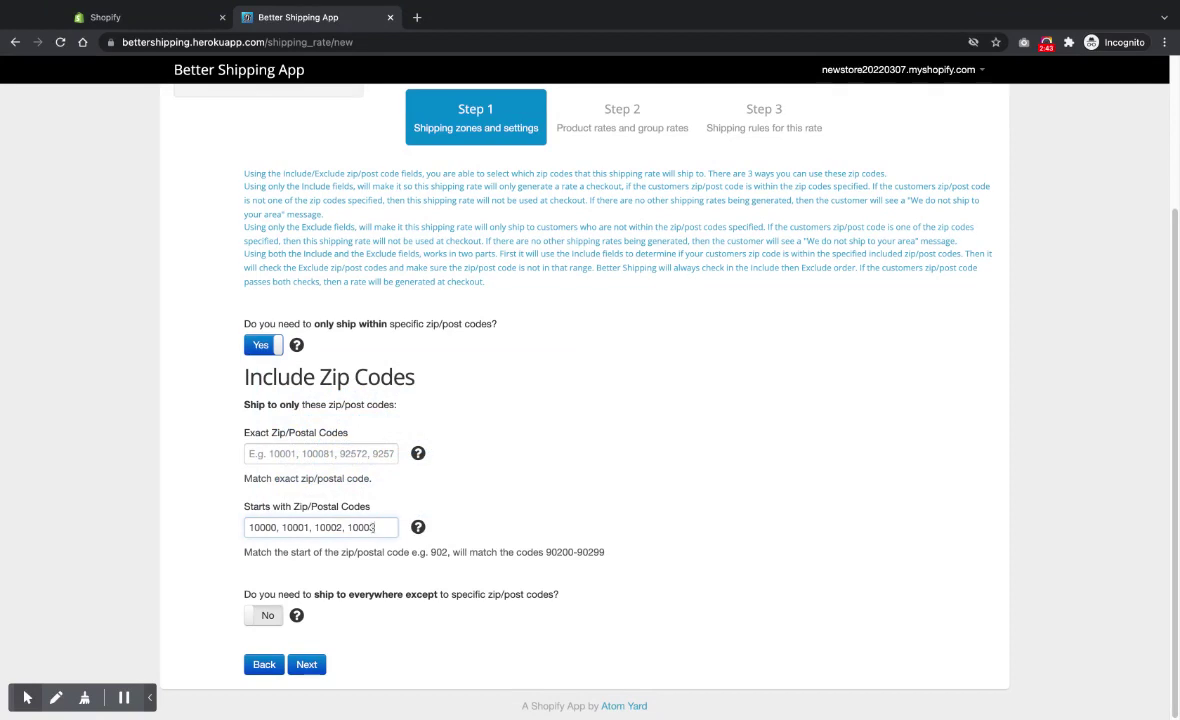
- Keep per-product shipping on and save step one to reach product rates
click(306, 664)
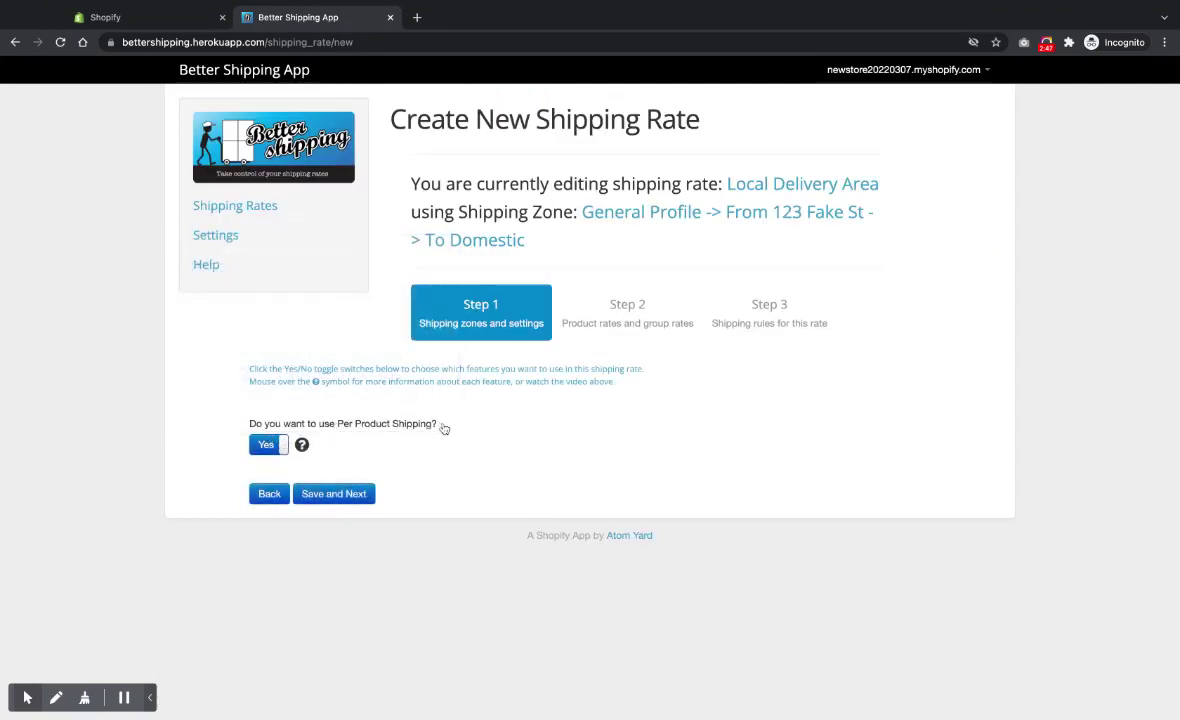
click(268, 444)
click(268, 444)
click(325, 493)
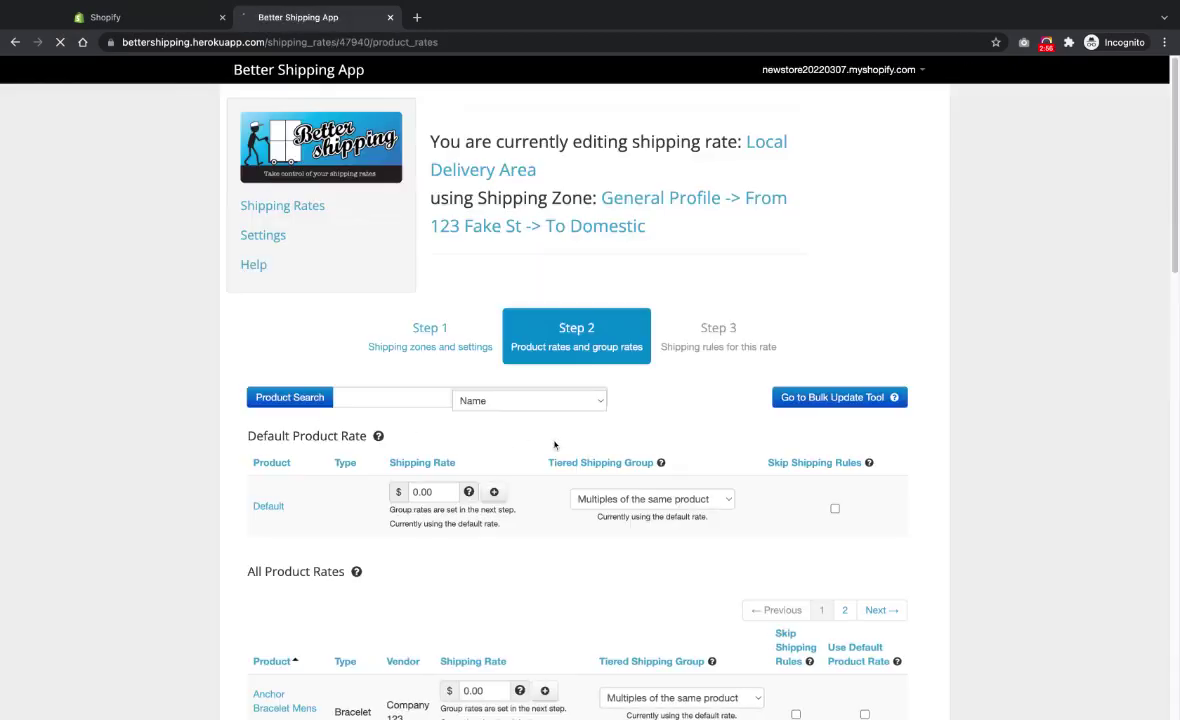
- Enter shipping rates of 3 for Anchor Bracelet Mens, 50 for Antique Drawers, 3 for Bangle Bracelet
scroll(560, 440, down, 5)
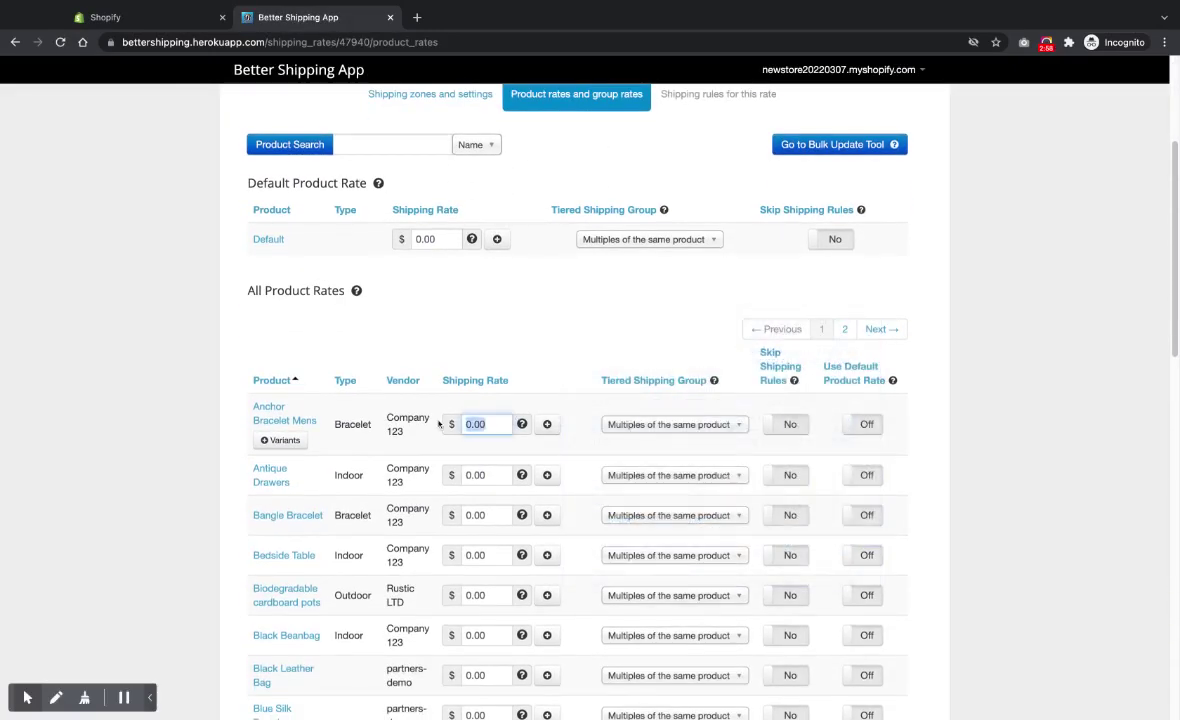
text(32)
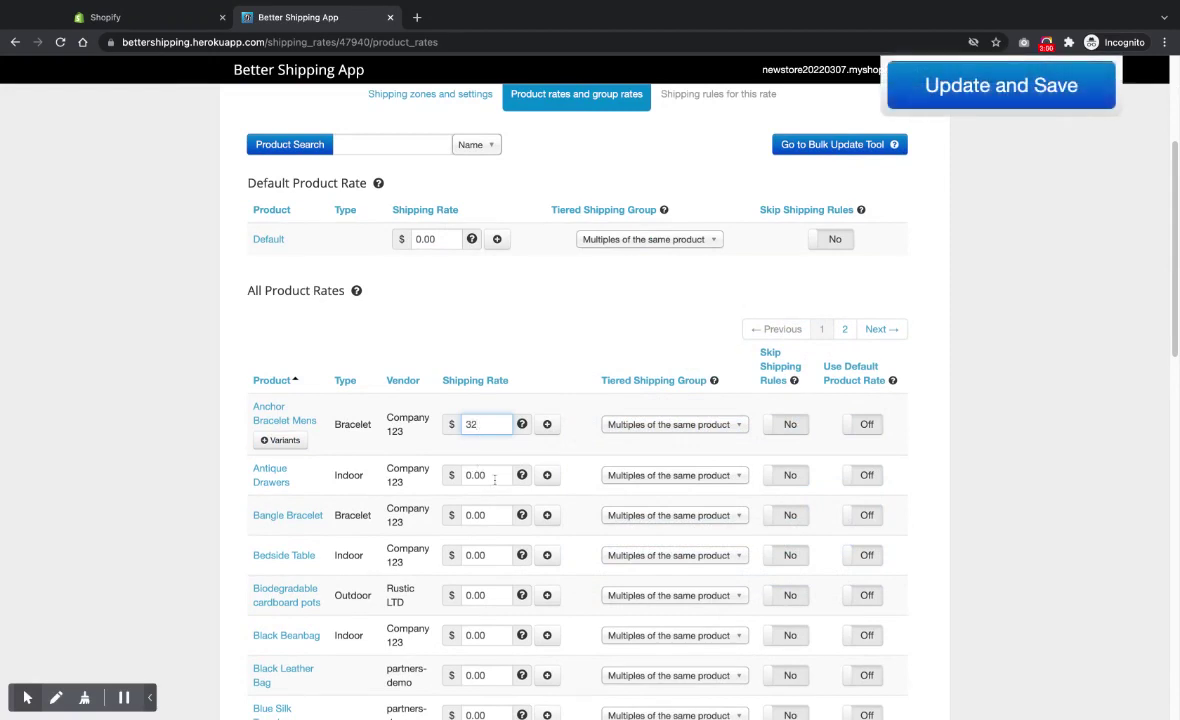
click(490, 475)
text(1)
click(488, 425)
text(1)
double_click(488, 425)
text(3)
click(470, 475)
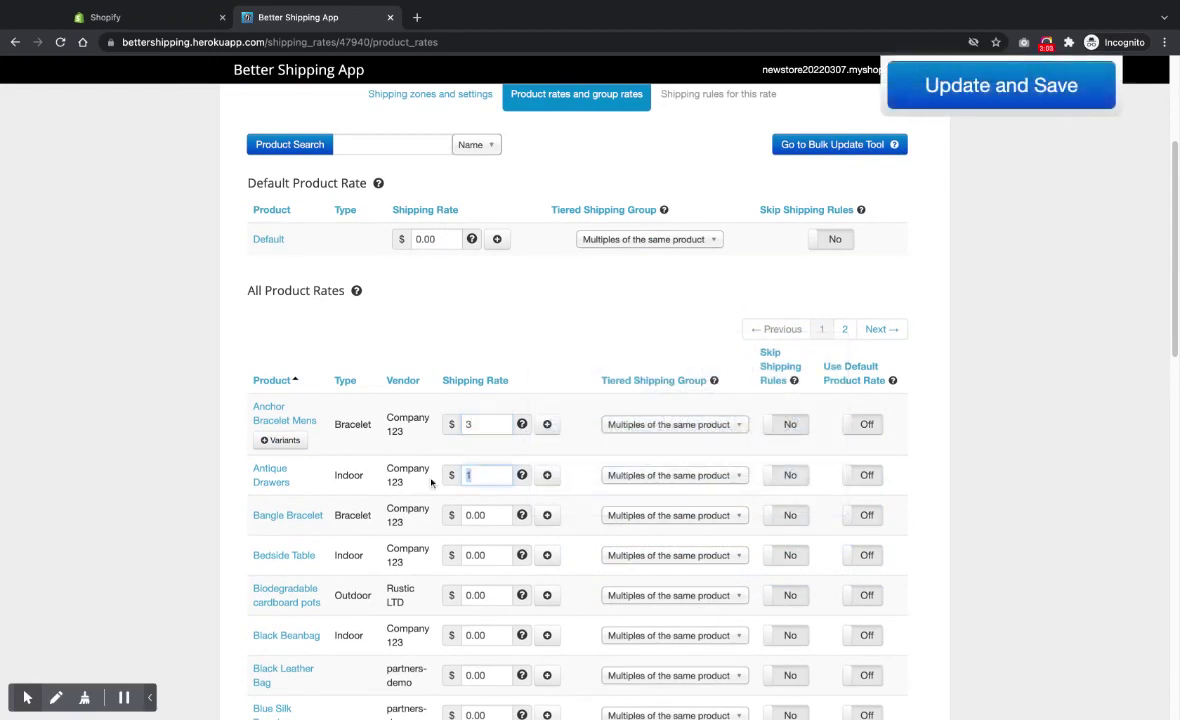
text(50)
key(Tab)
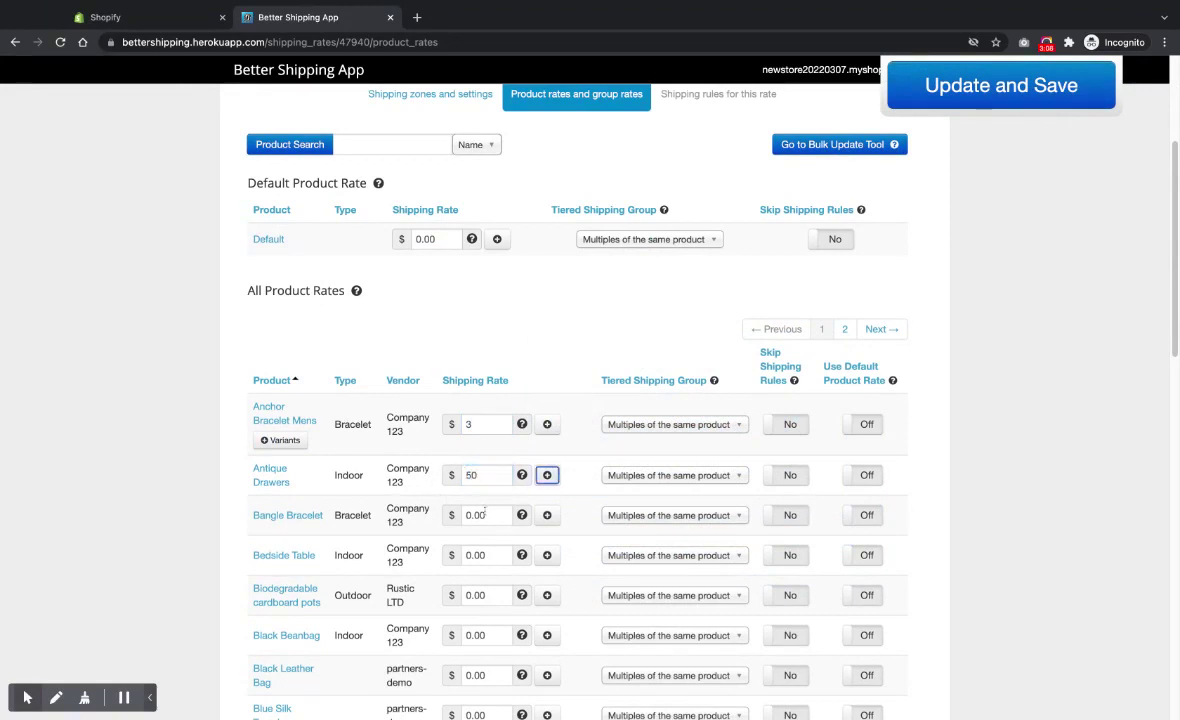
key(Tab)
text(3)
key(Tab)
key(Tab)
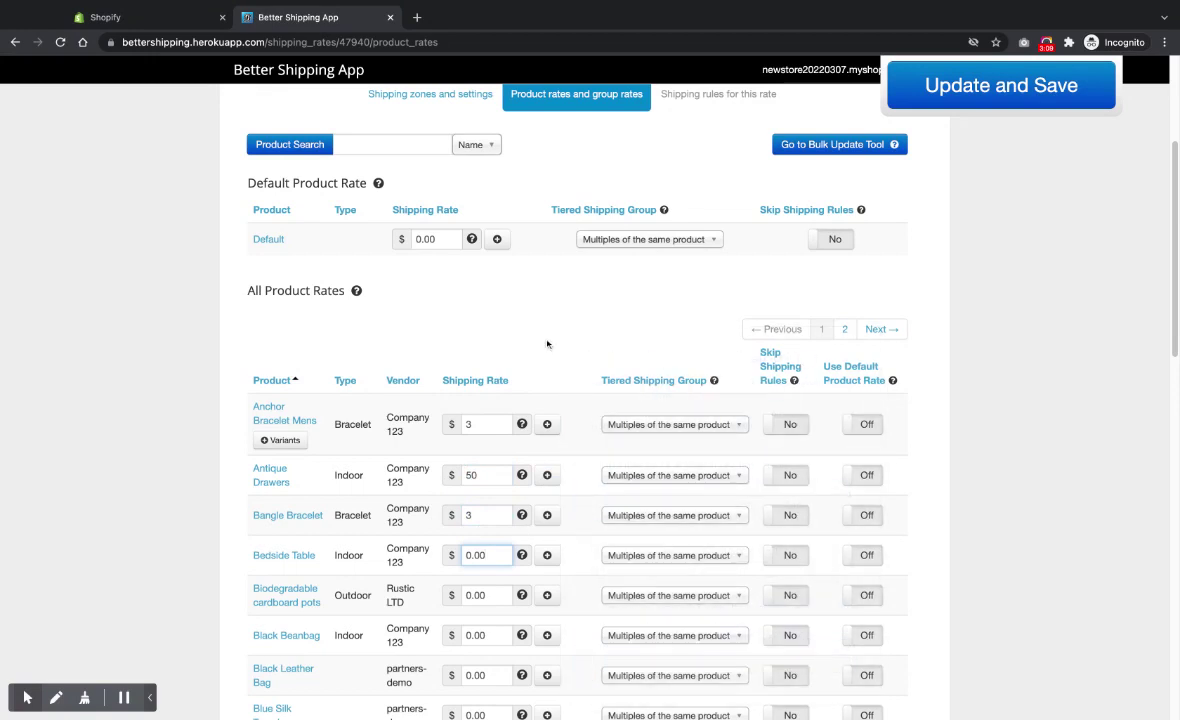
- Save the updated product rates with Update and Save
scroll(540, 340, up, 2)
click(1000, 88)
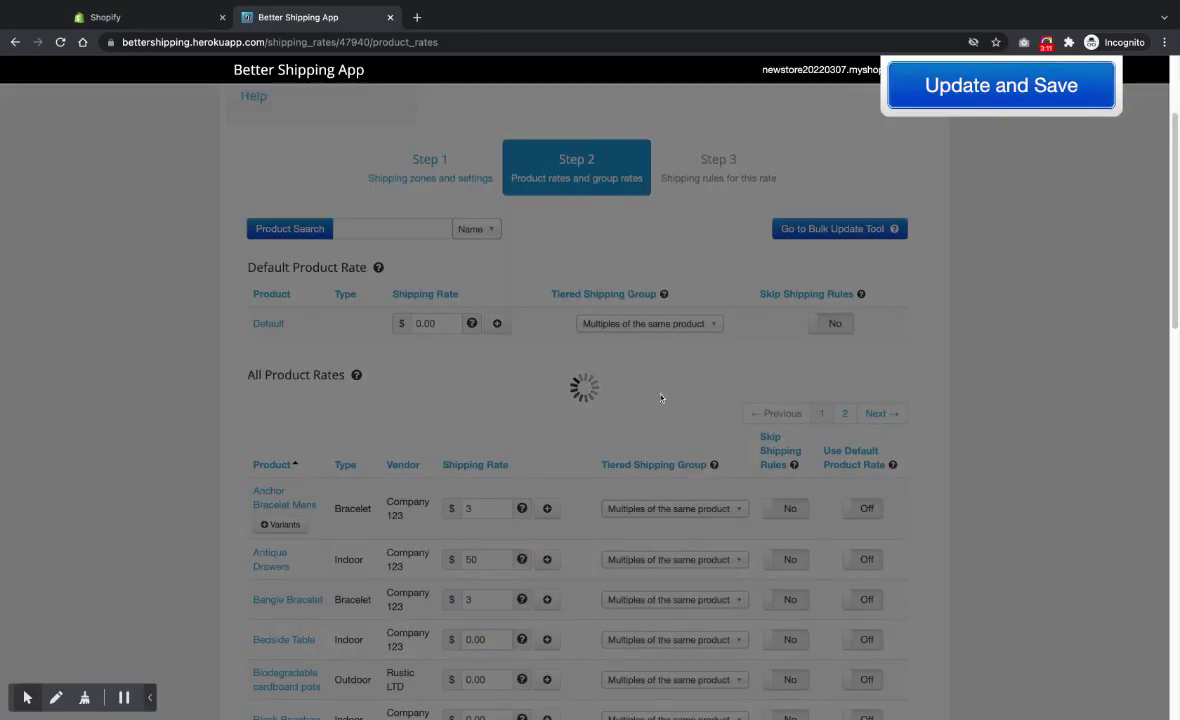
scroll(590, 419, down, 10)
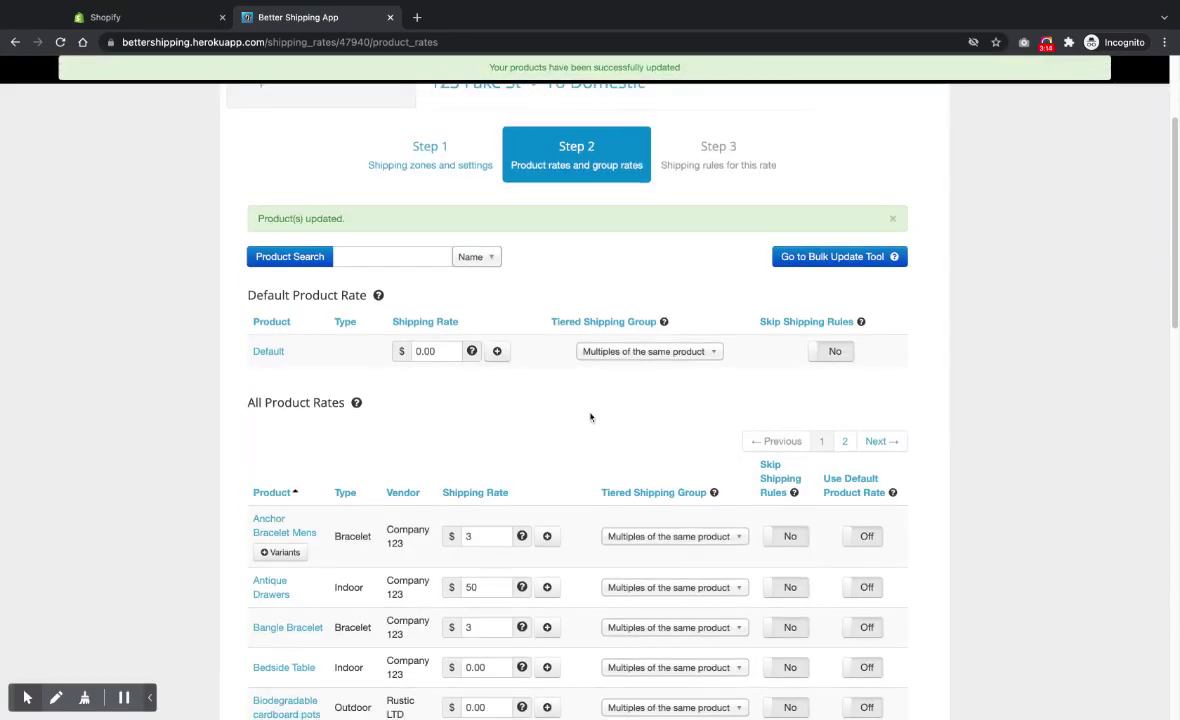
scroll(588, 443, down, 3)
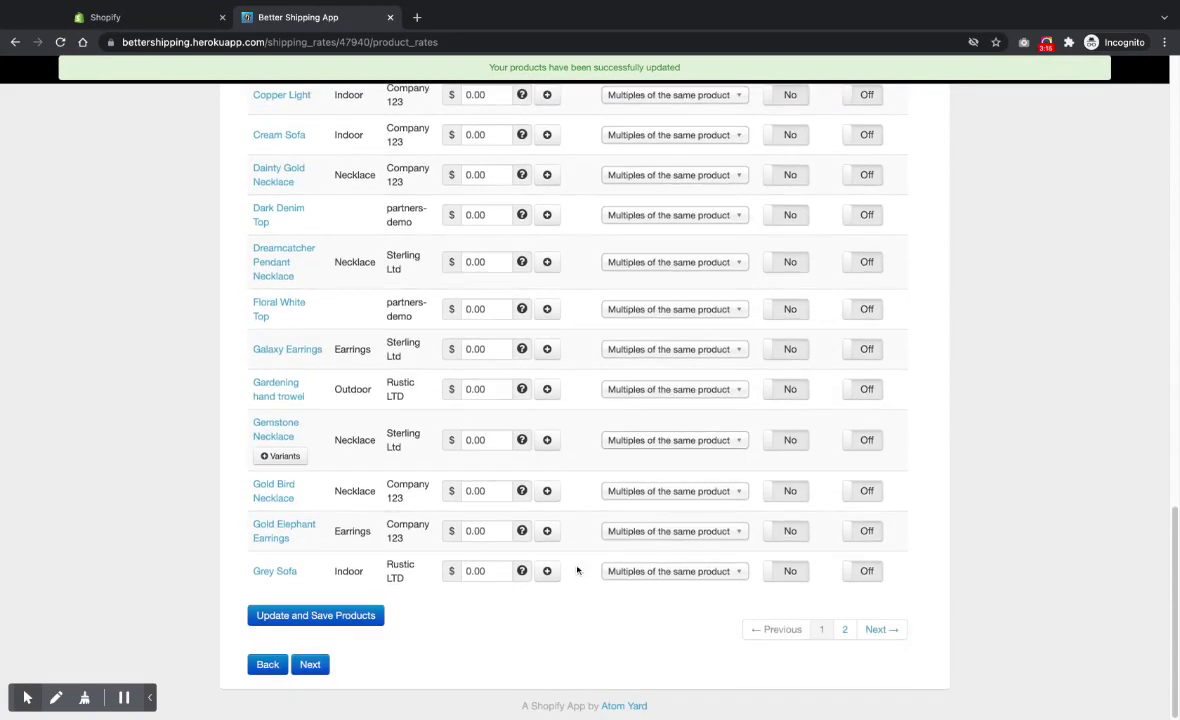
- Create a new shipping rule named 'Free over $100'
click(310, 664)
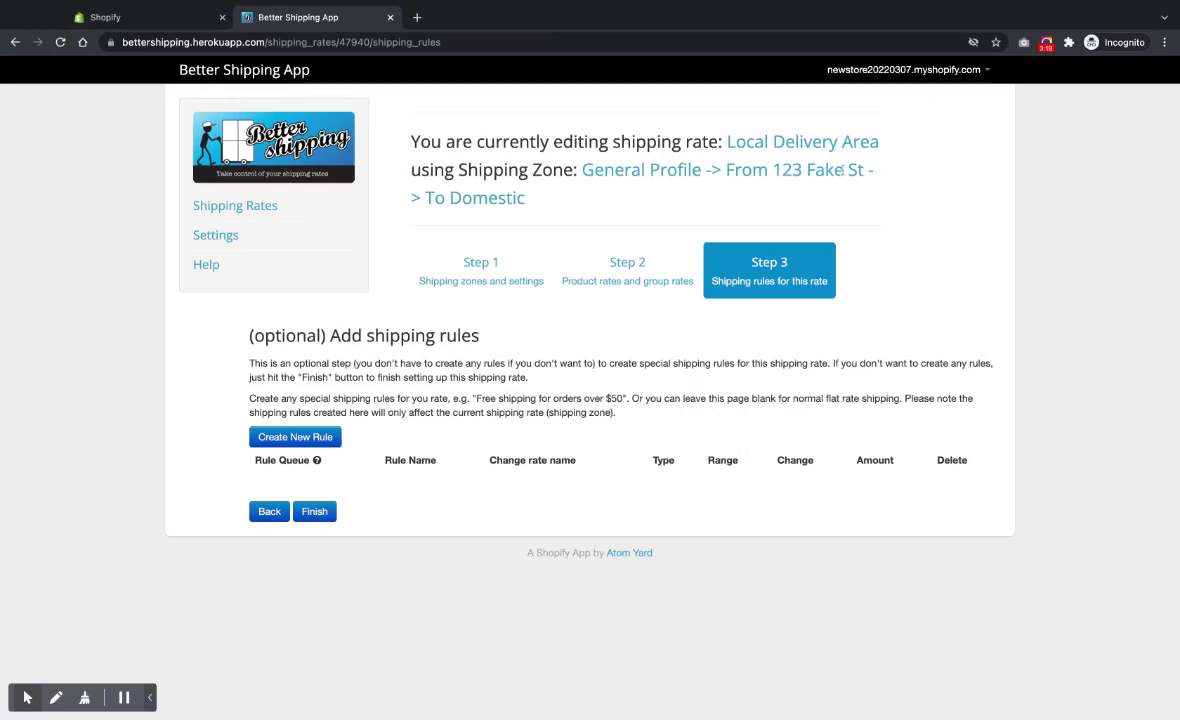
click(294, 440)
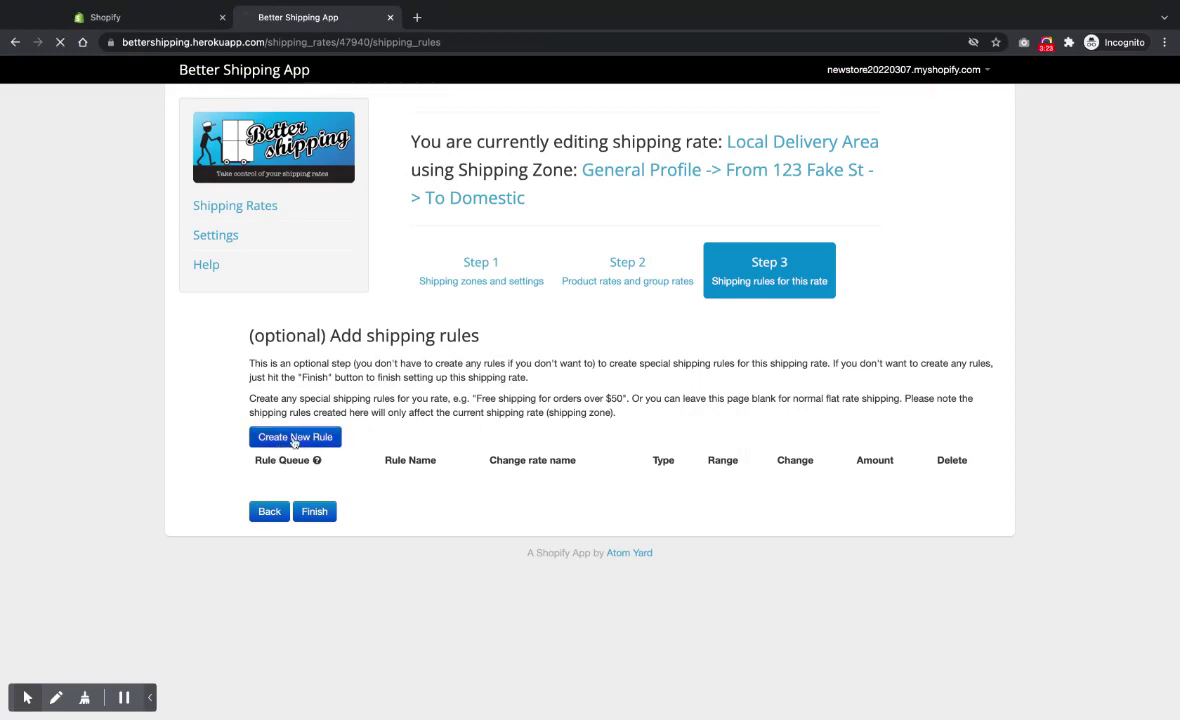
click(340, 402)
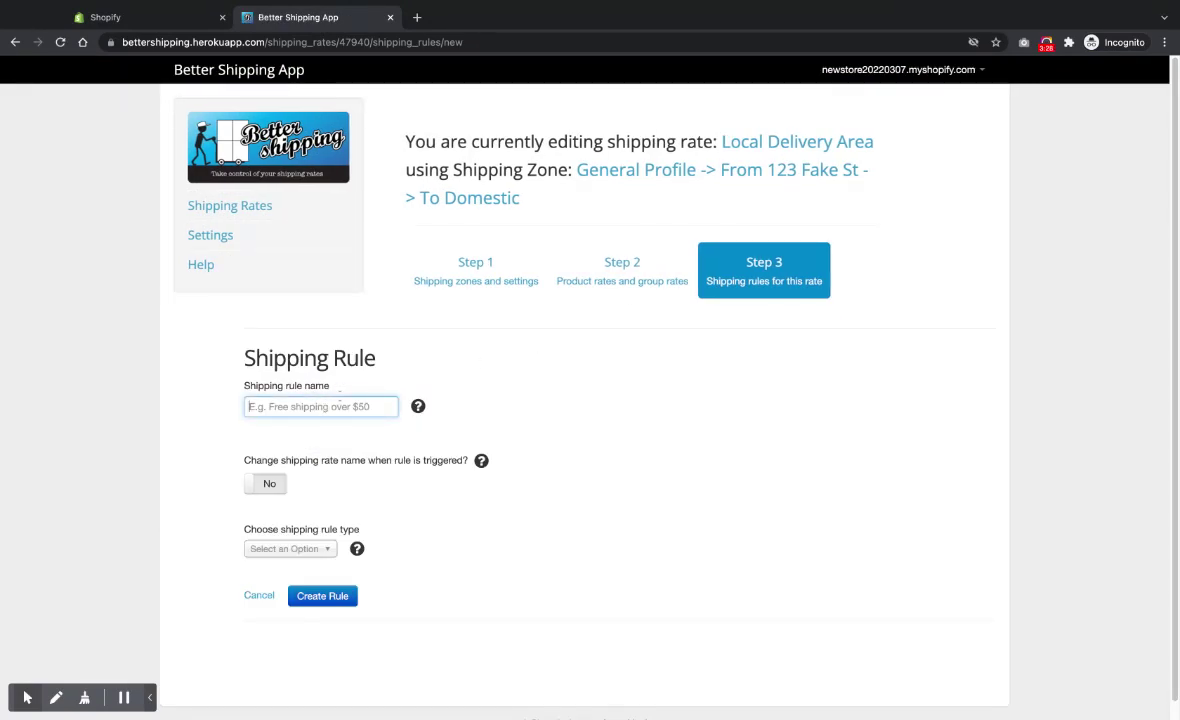
text(Free over $)
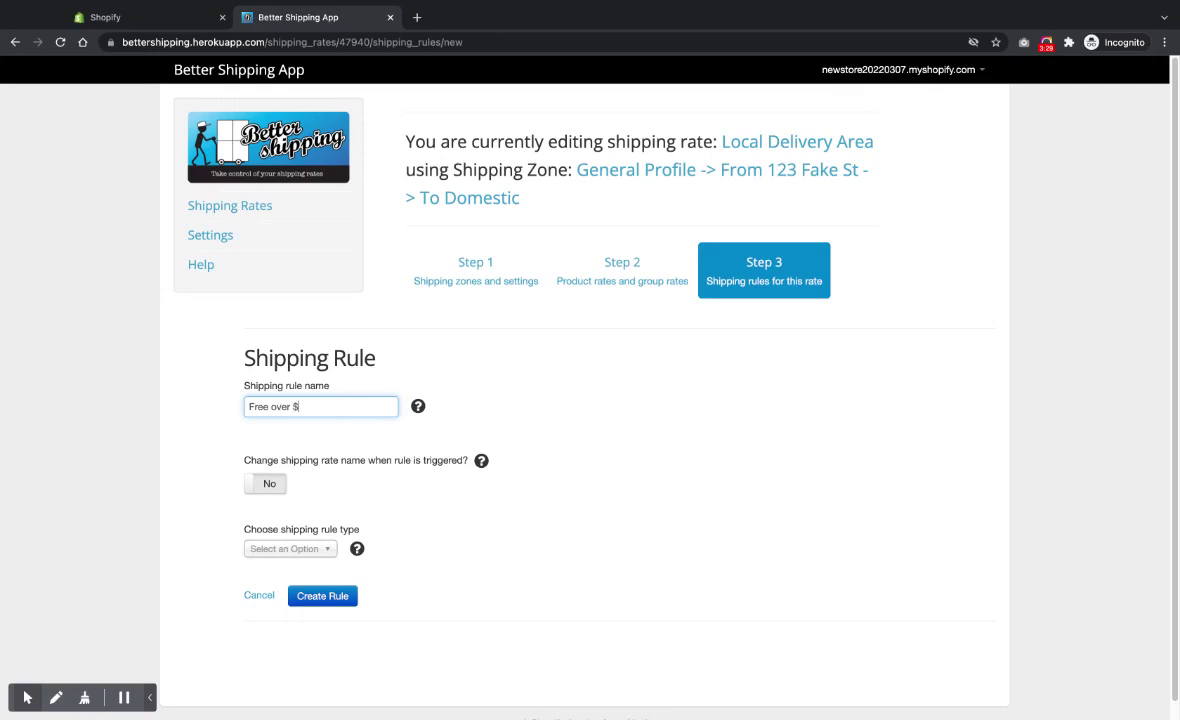
text(100)
- Base the rule type on order price
scroll(340, 455, down, 1)
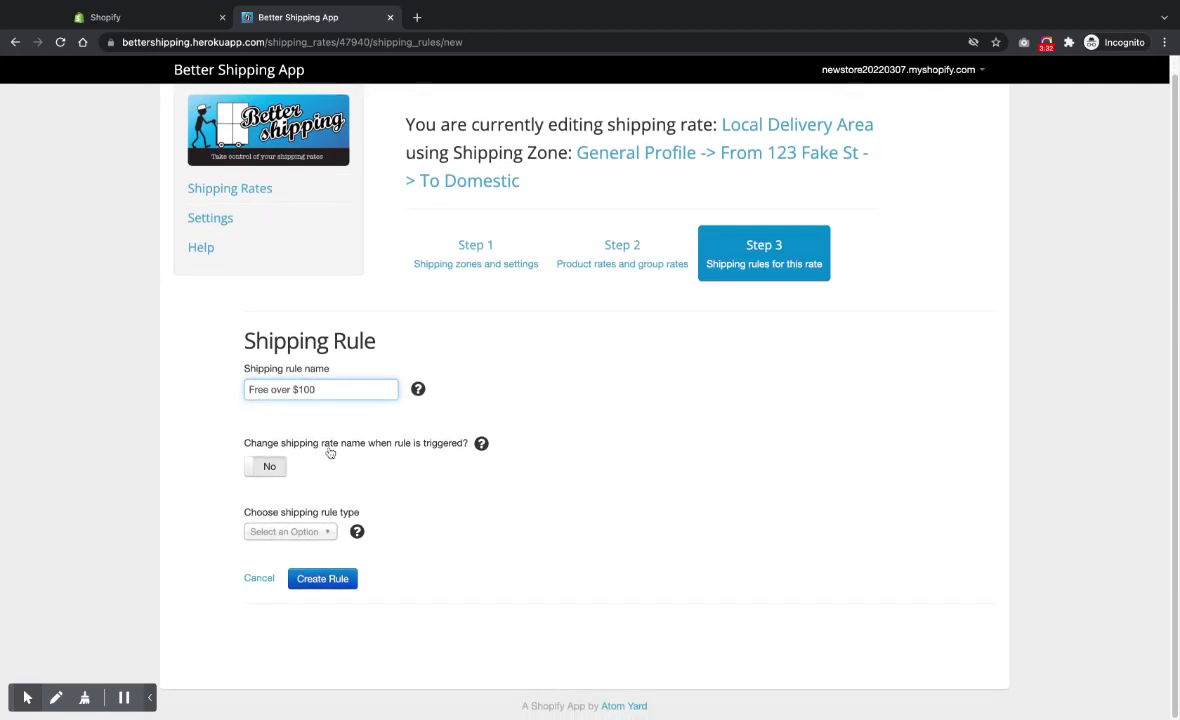
click(264, 467)
click(262, 467)
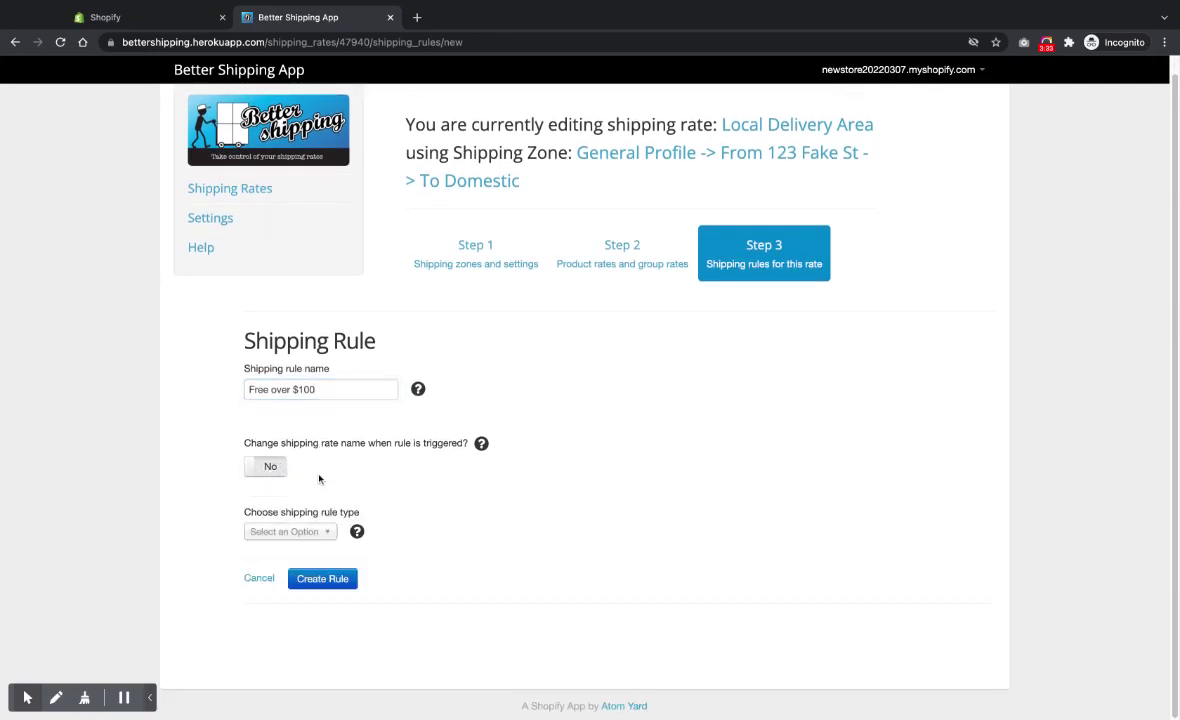
click(298, 526)
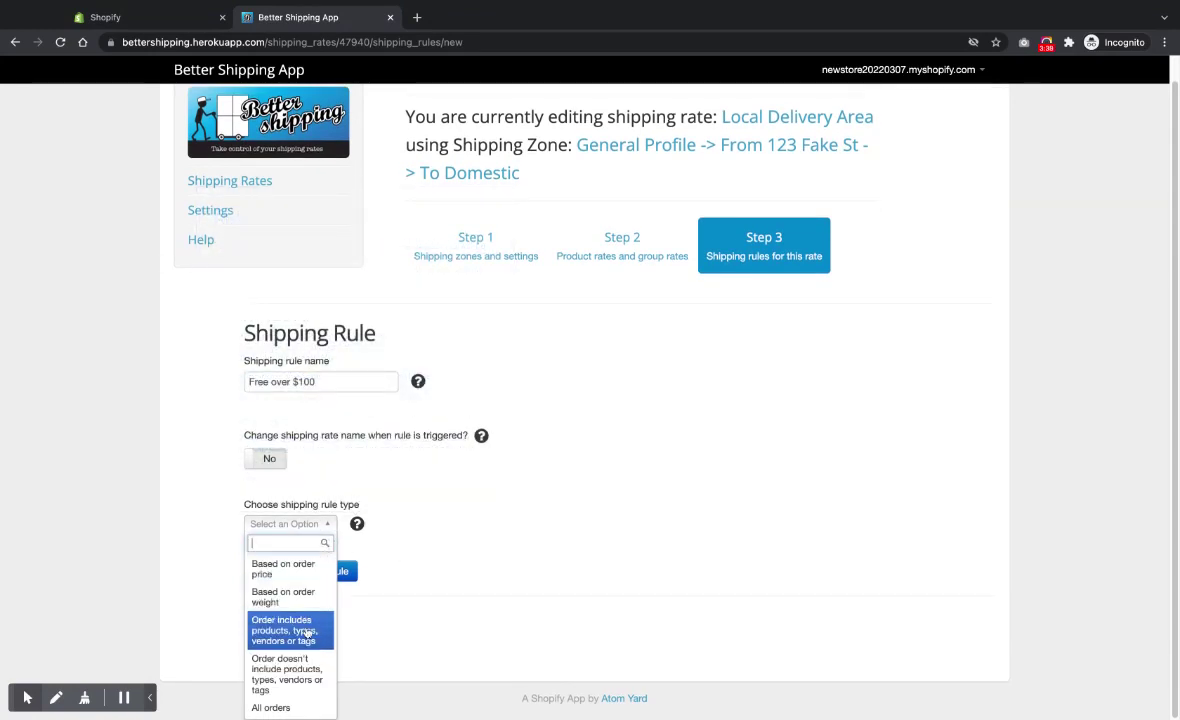
click(284, 569)
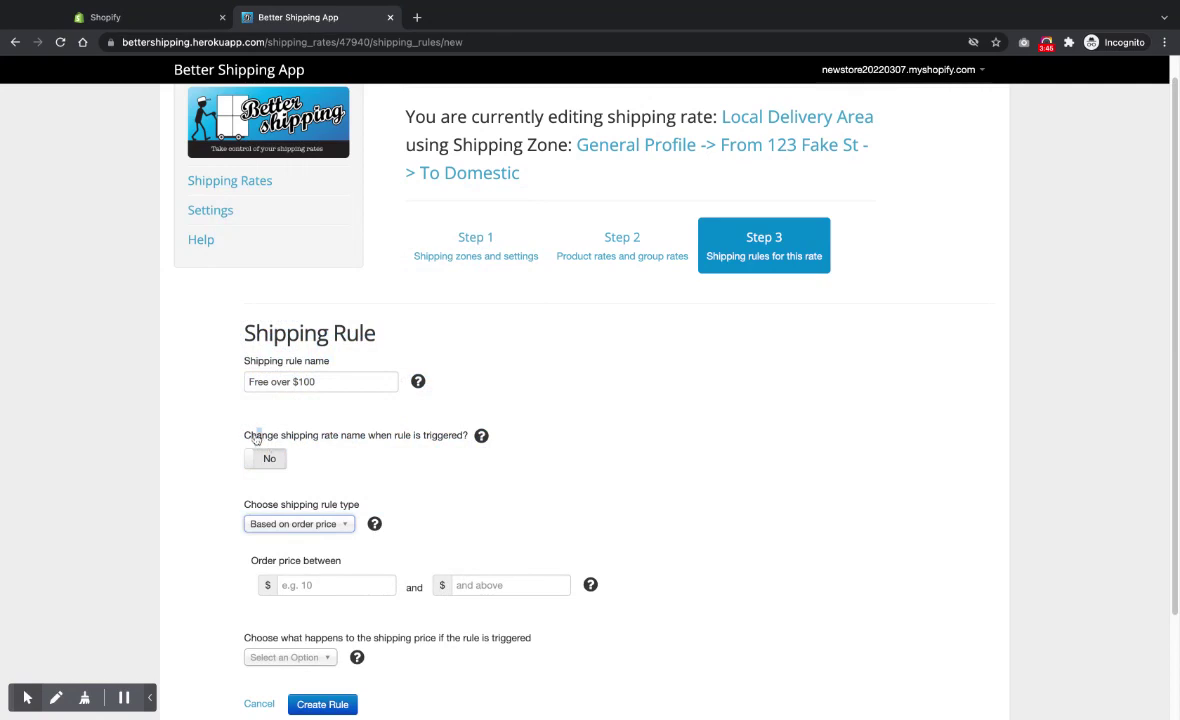
- Turn on renaming the rate when the rule triggers
drag(403, 436, 257, 440)
click(464, 460)
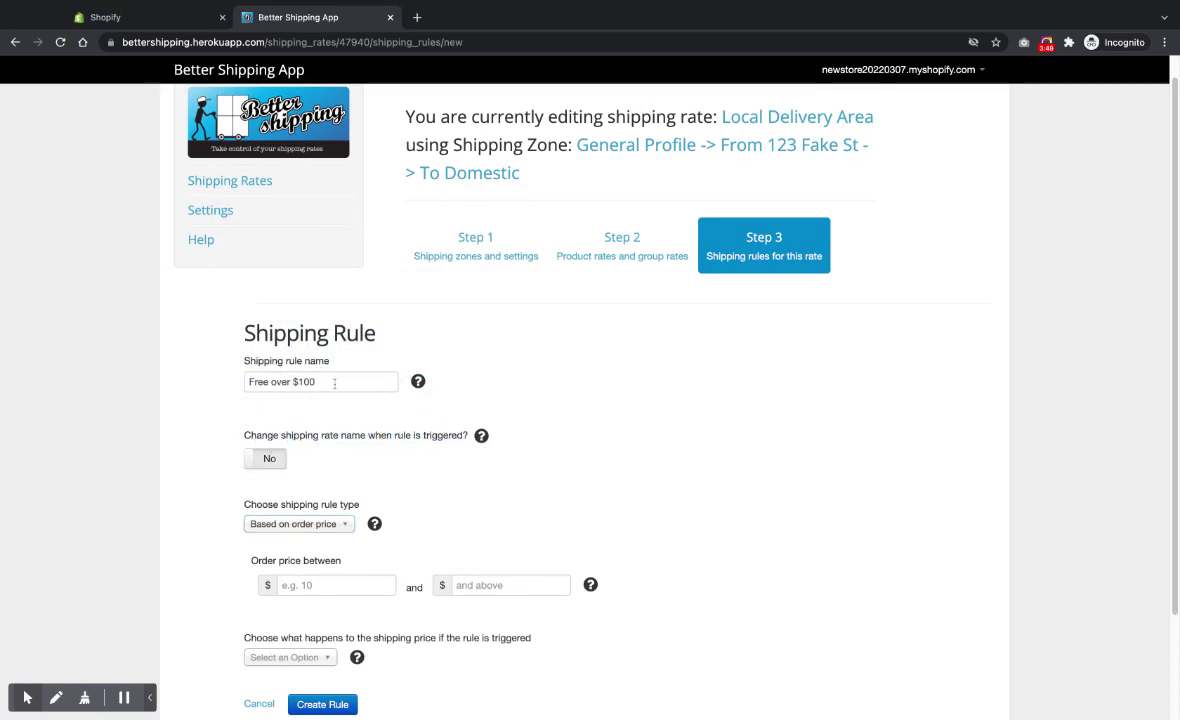
click(265, 458)
triple_click(348, 494)
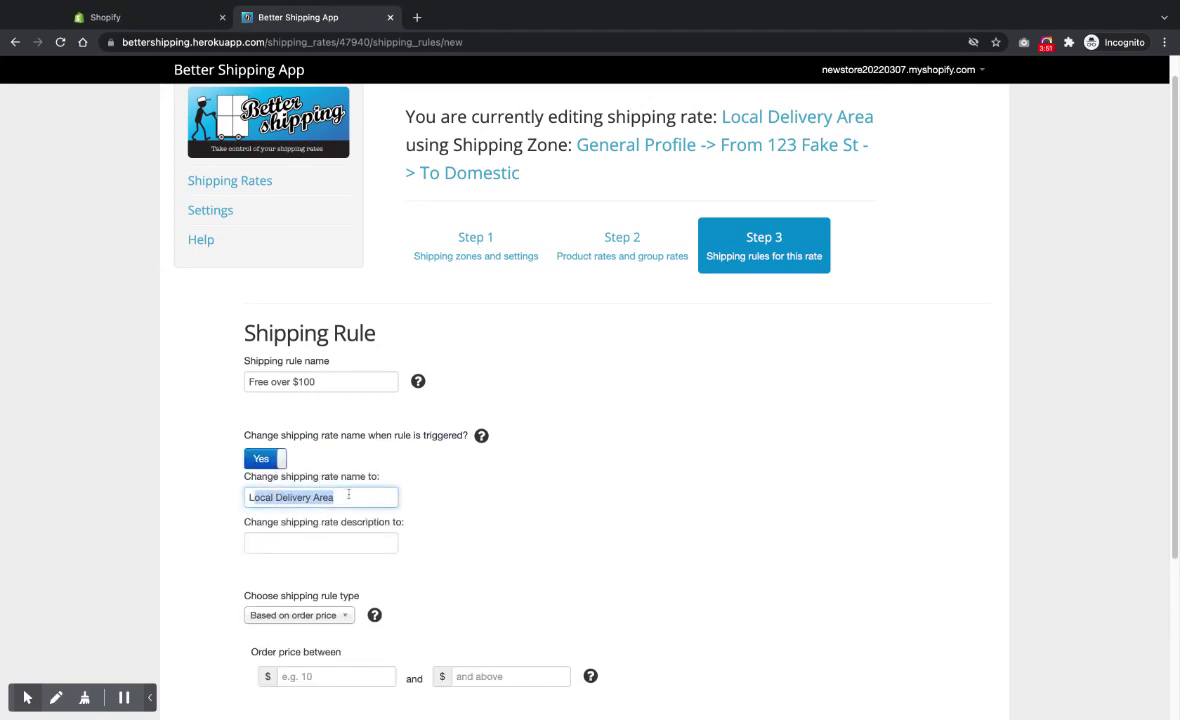
scroll(464, 440, down, 2)
click(326, 293)
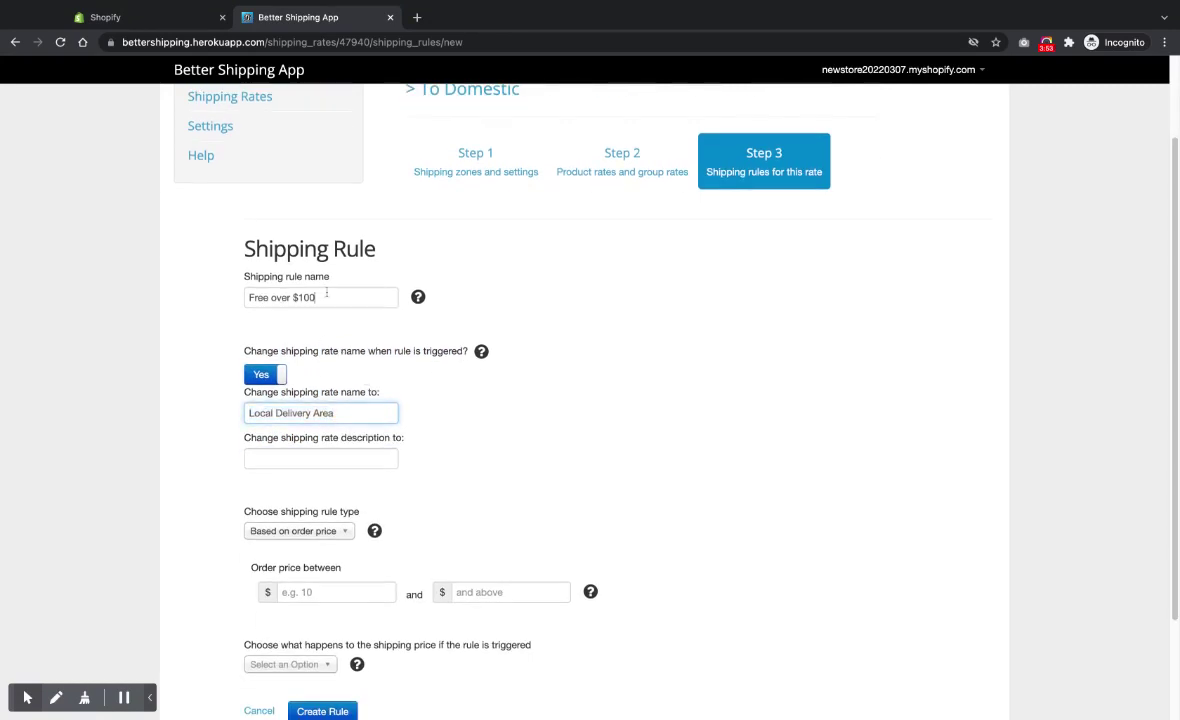
mouse_move(326, 293)
mouse_down()
mouse_move(249, 297)
mouse_move(338, 297)
mouse_up()
double_click(257, 297)
click(338, 297)
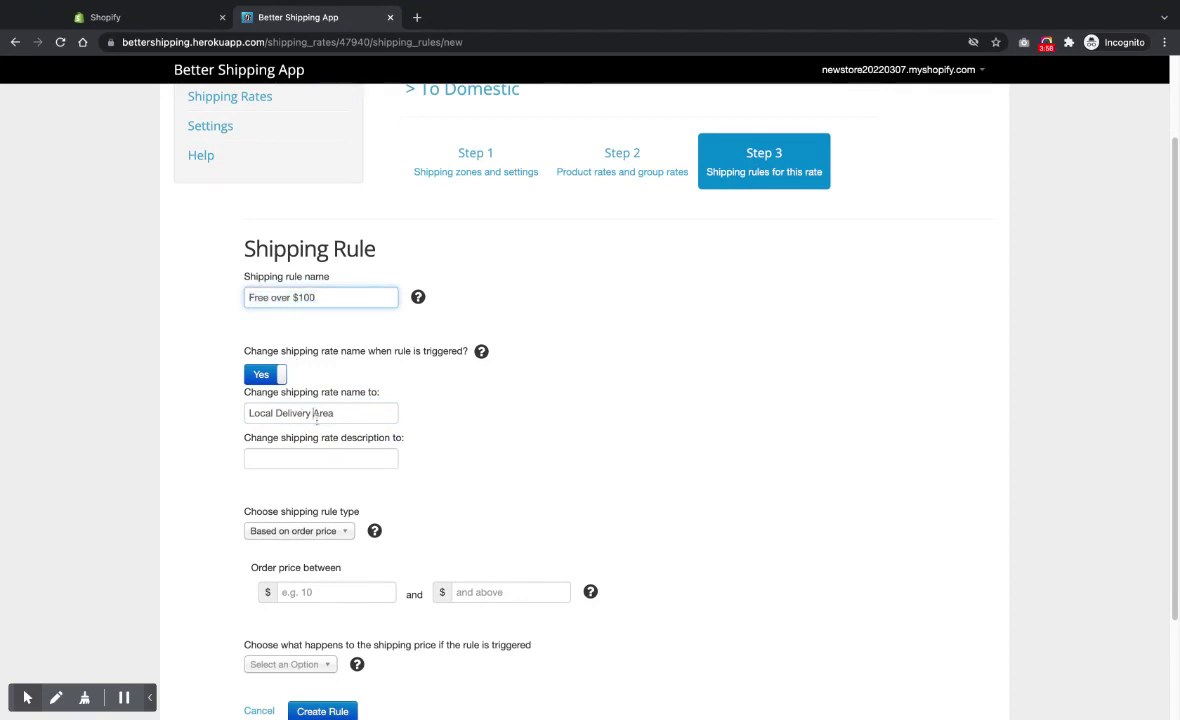
- Change the triggered rate name to 'Free Local Delivery'
double_click(316, 413)
click(338, 413)
drag(338, 413, 246, 413)
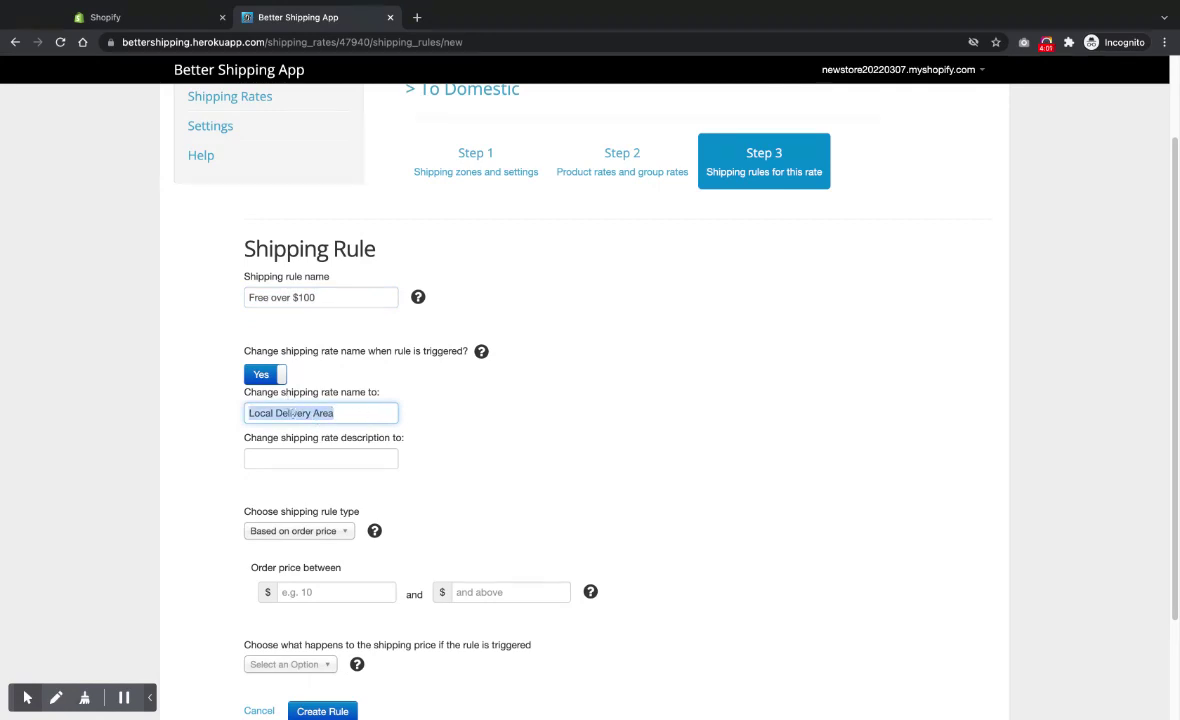
double_click(325, 413)
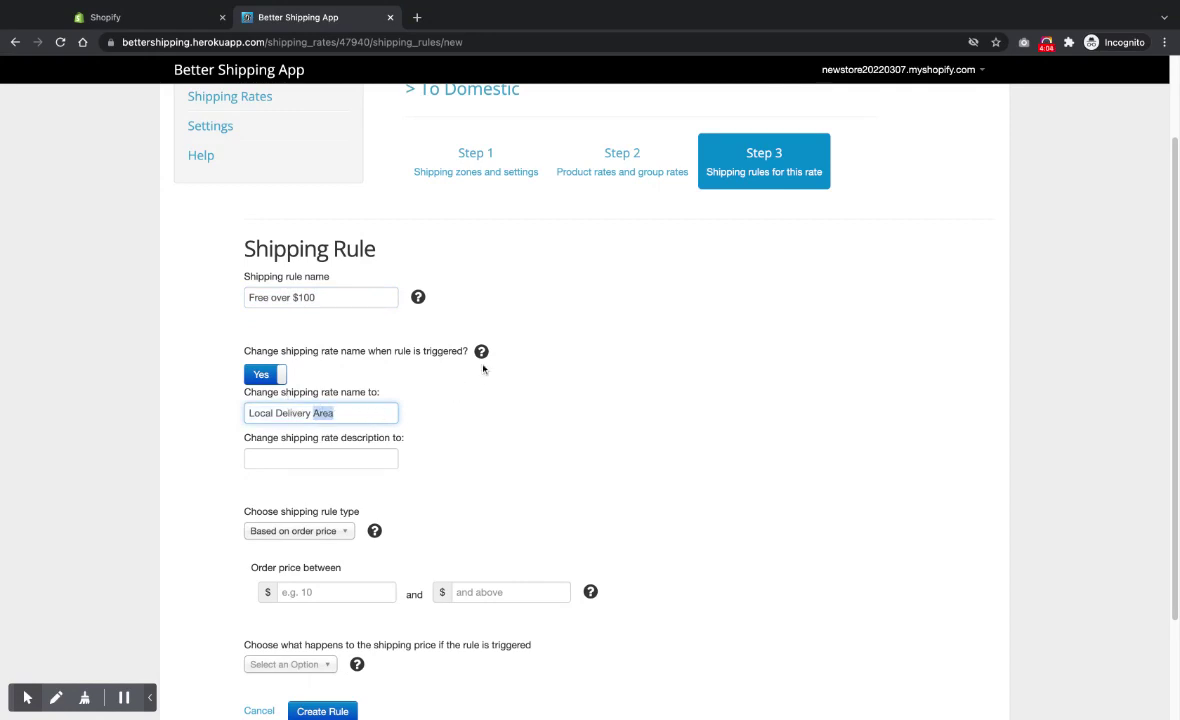
key(BackSpace)
key(Home)
text(Fiee)
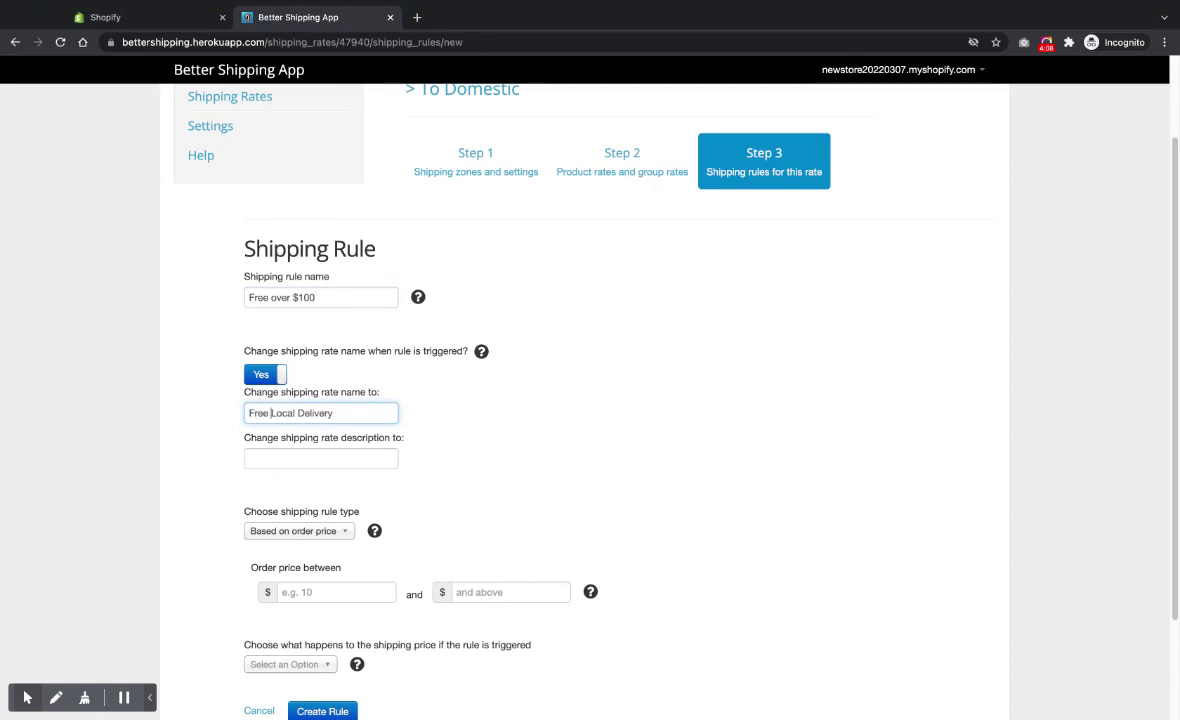
- Set the rule's minimum order price to $100
scroll(316, 330, down, 2)
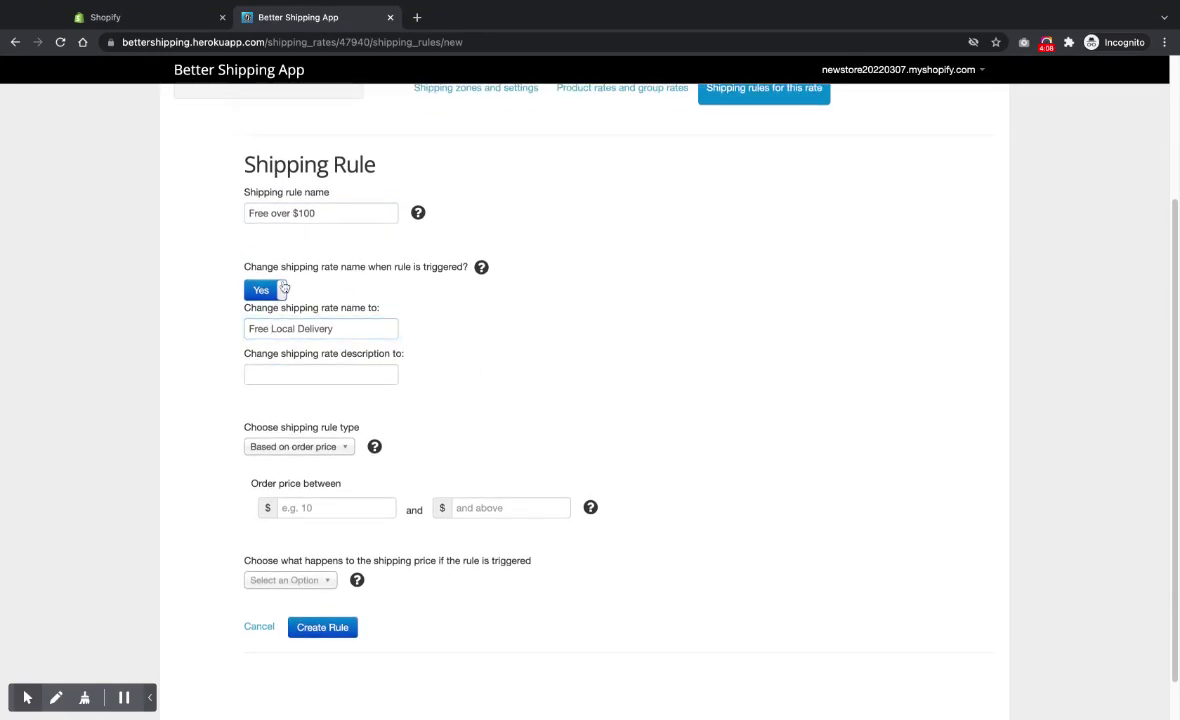
click(338, 447)
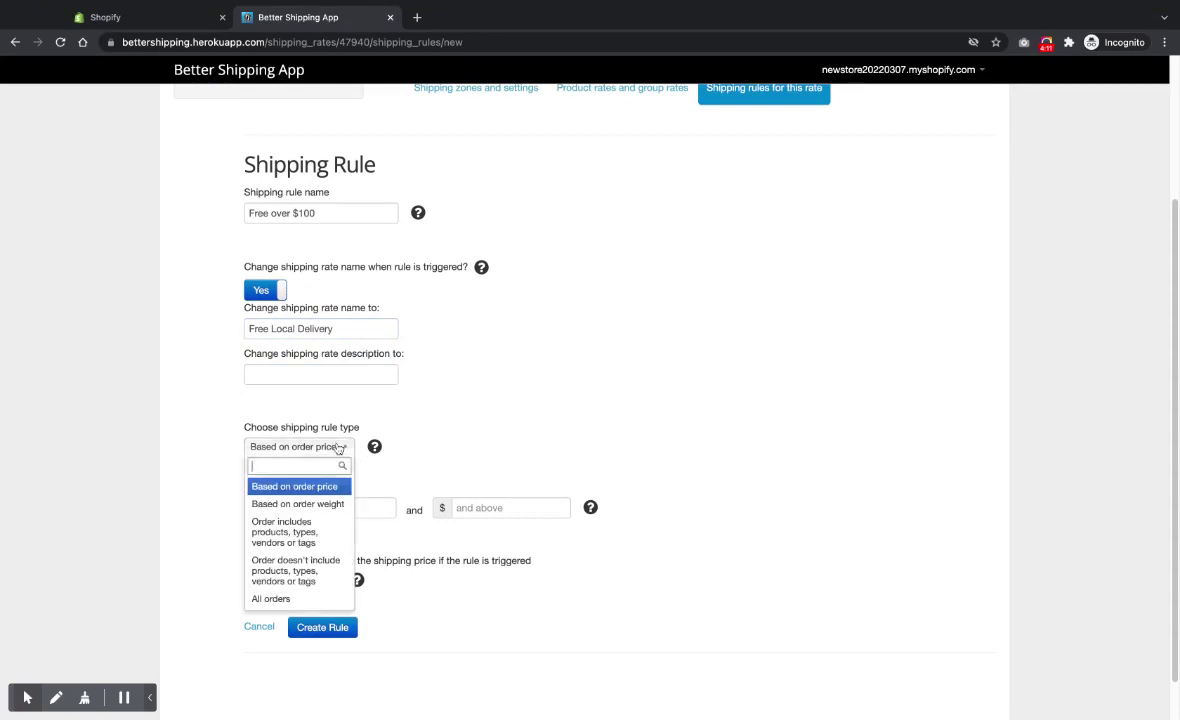
click(300, 485)
click(366, 499)
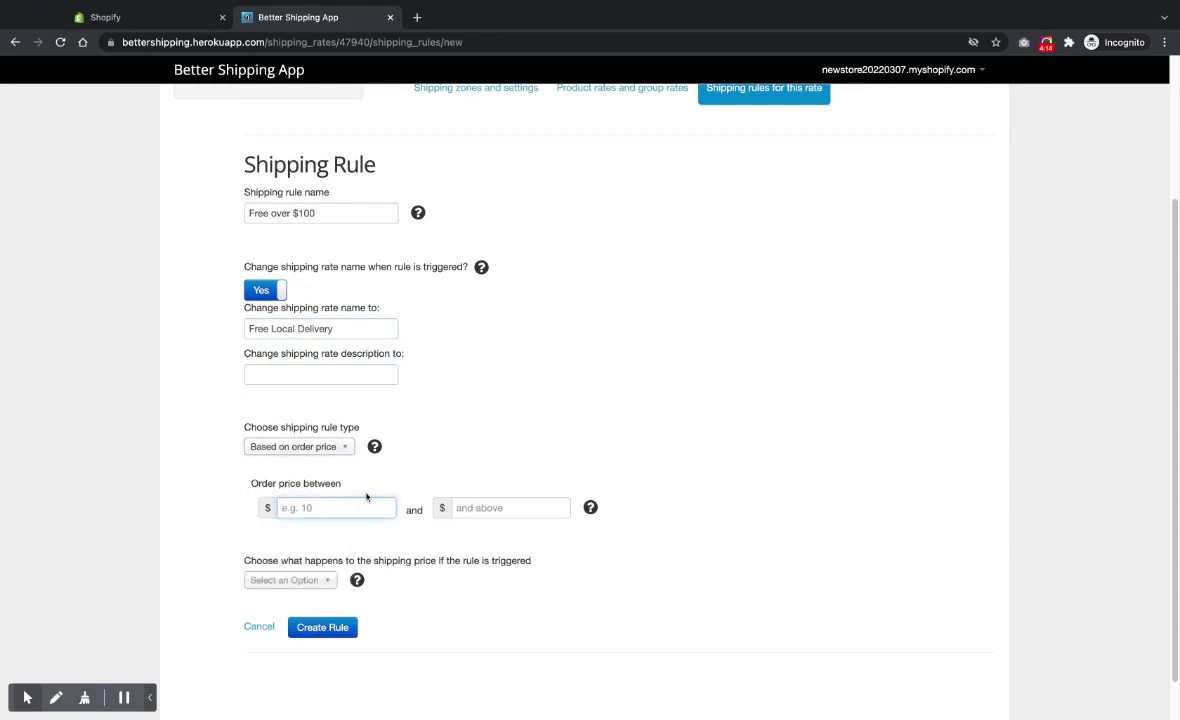
text(100)
- Replace the total shipping price with 0 and submit the rule
scroll(330, 542, down, 1)
click(321, 536)
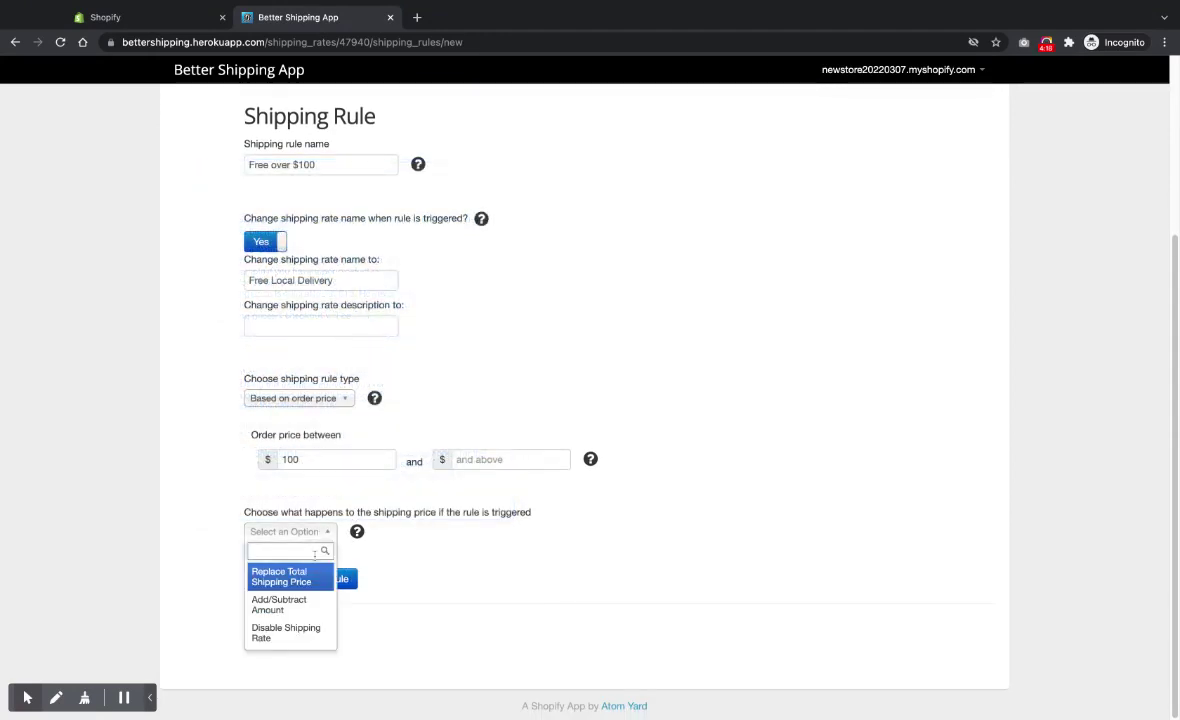
click(290, 578)
click(305, 593)
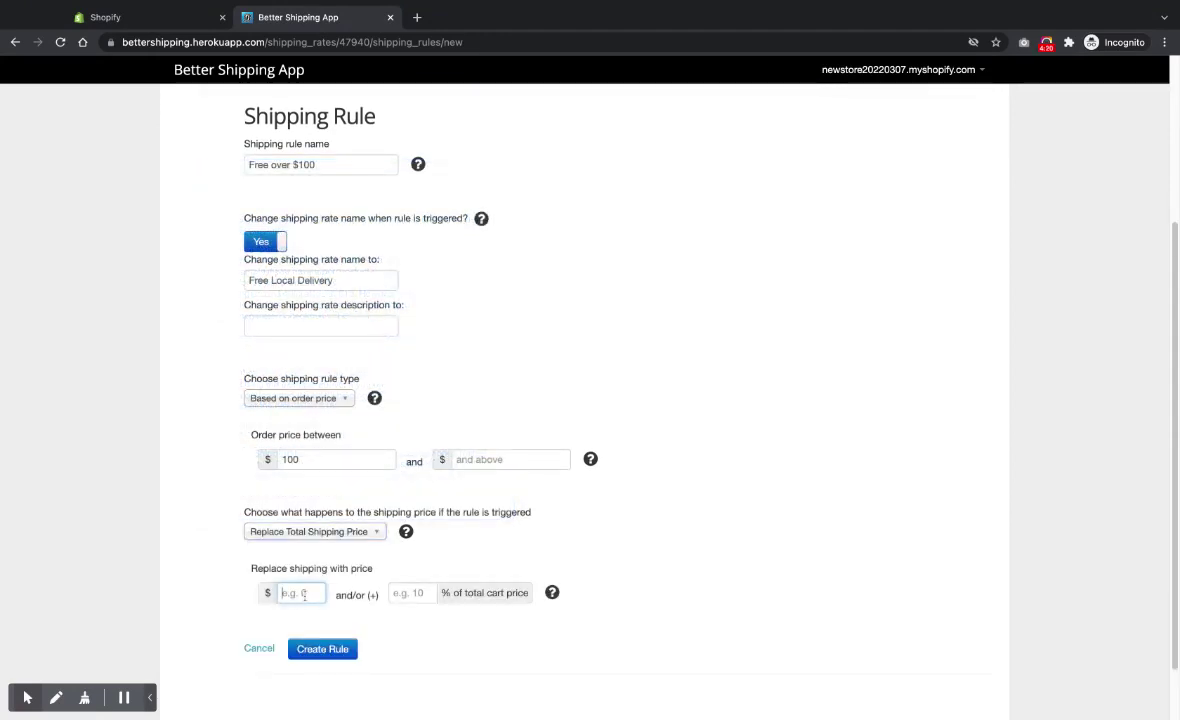
text(0)
scroll(619, 543, down, 1)
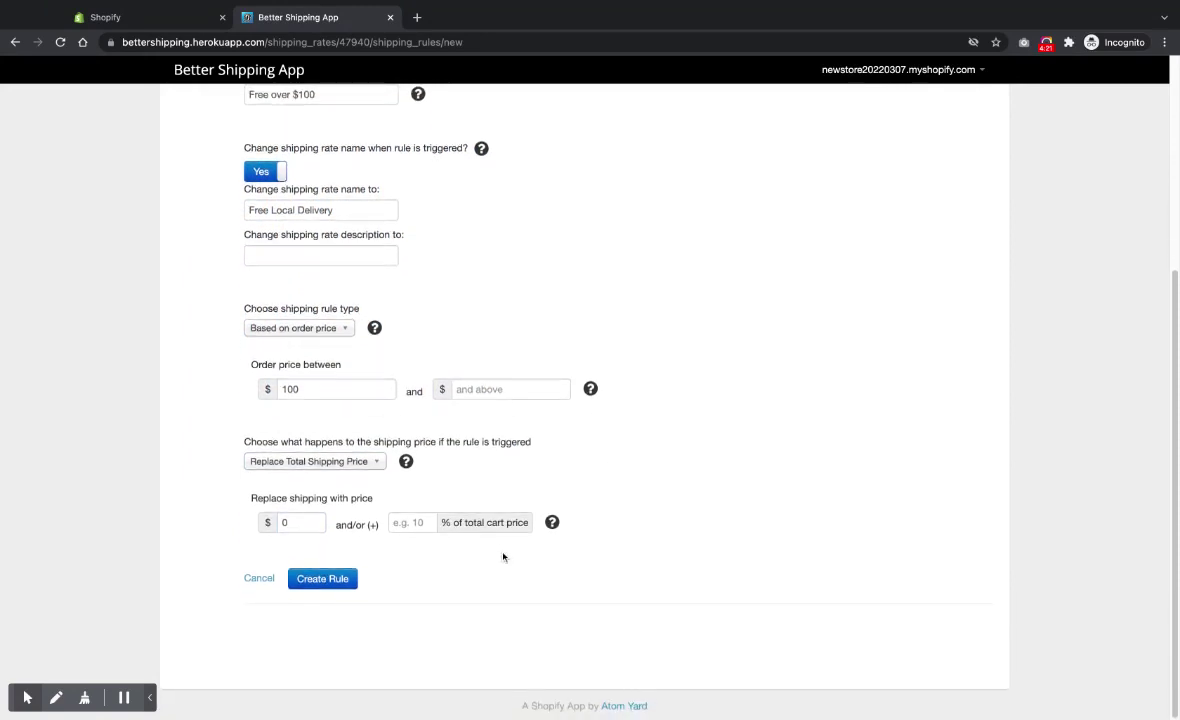
key(Return)
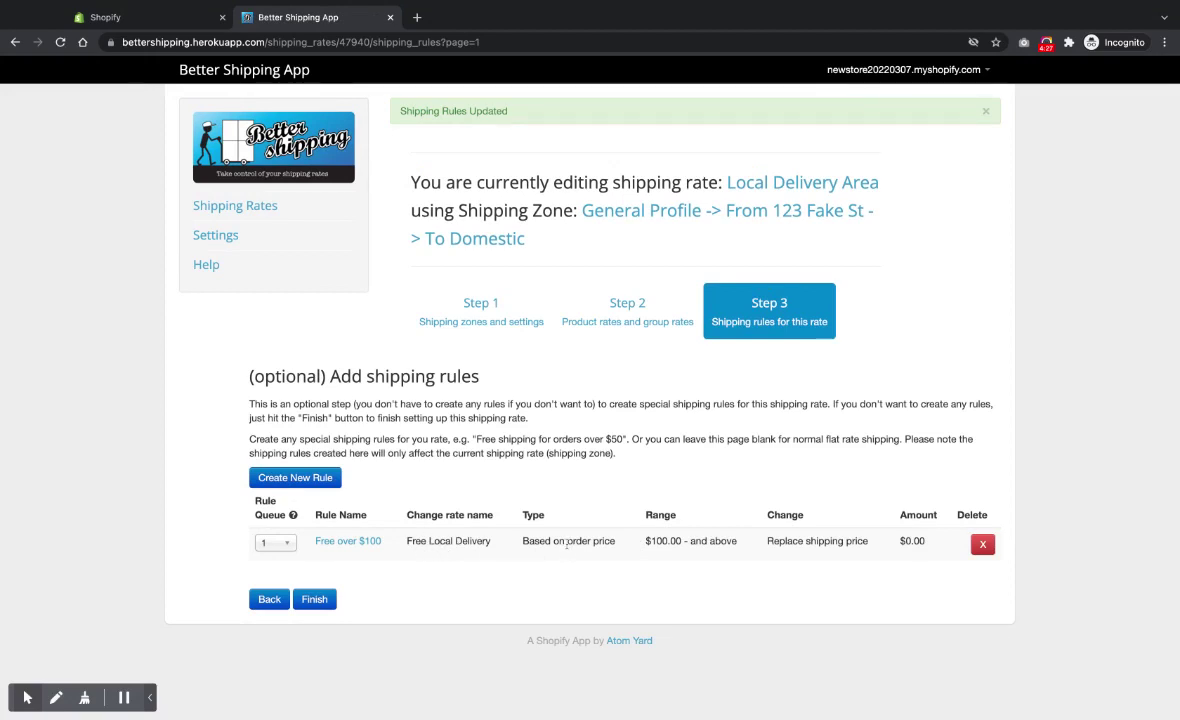
- Finish the Local Delivery Area setup and open the store links dropdown
drag(652, 541, 740, 541)
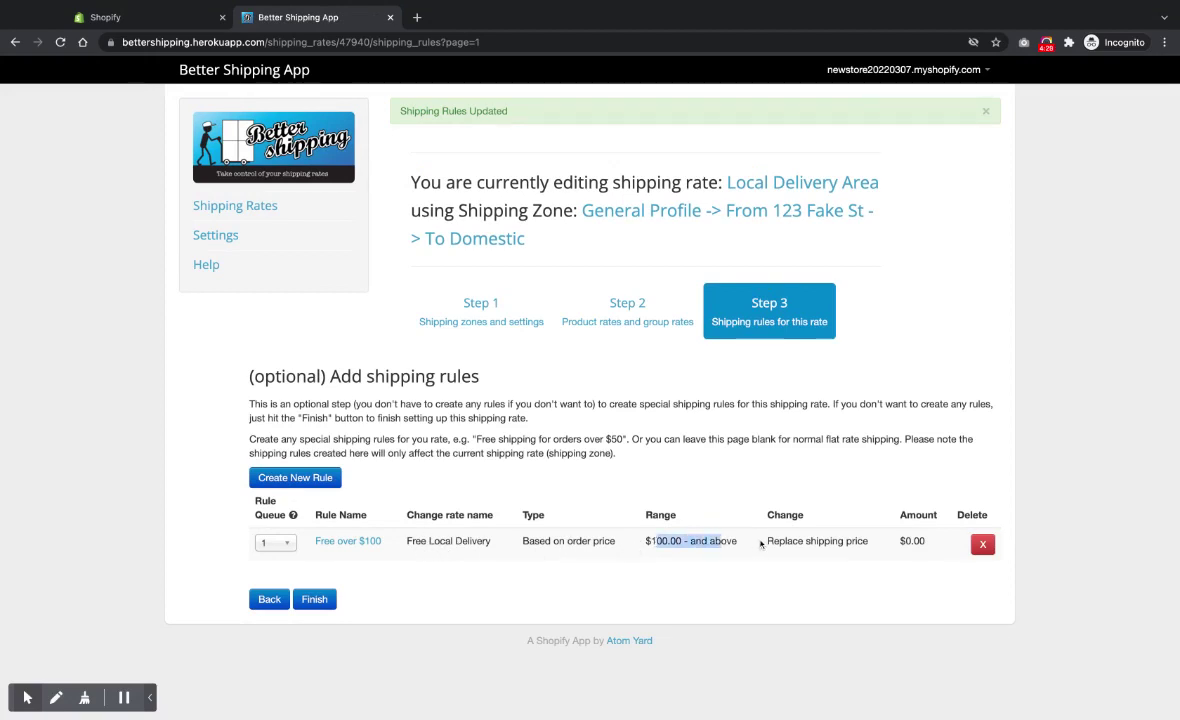
click(815, 537)
click(315, 600)
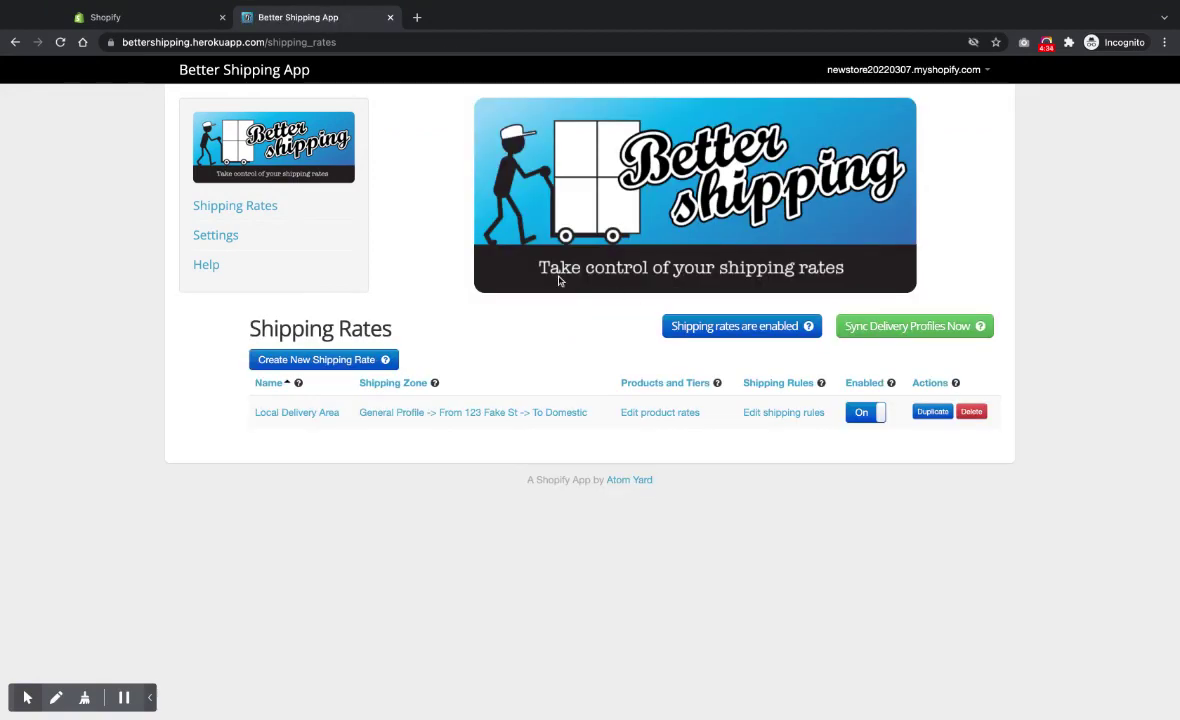
click(895, 69)
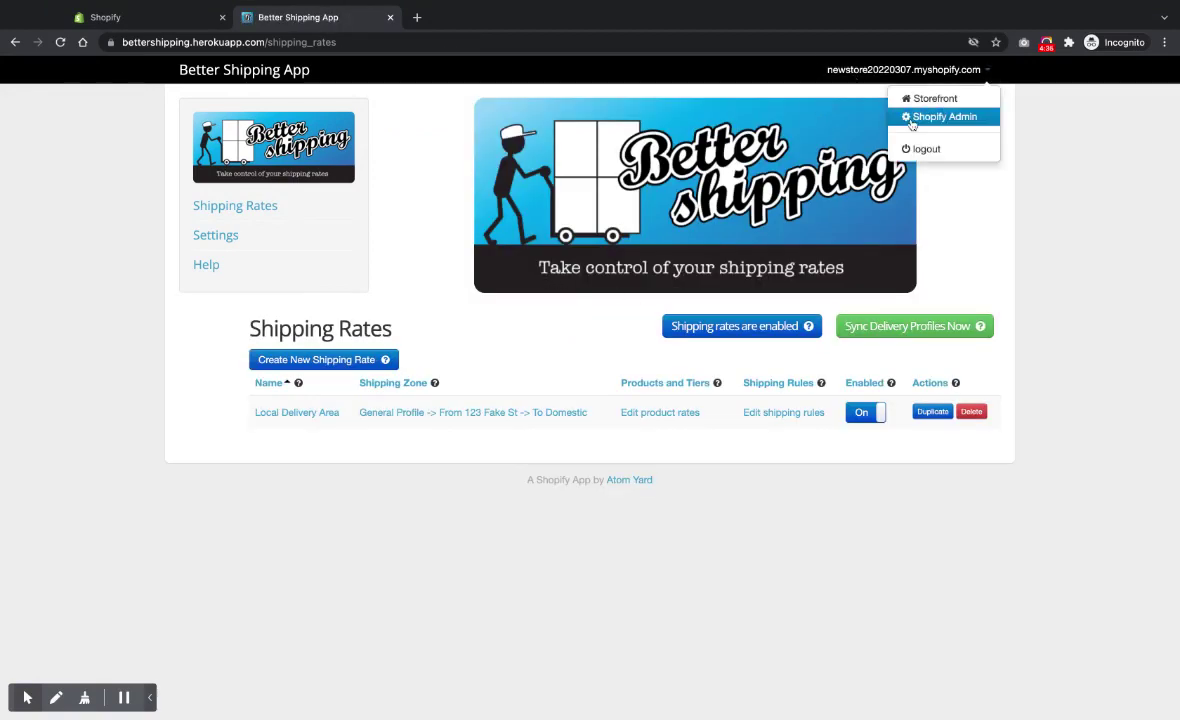
- Open the storefront, go to the cart with Anchor Bracelet Mens, and start checkout
click(930, 98)
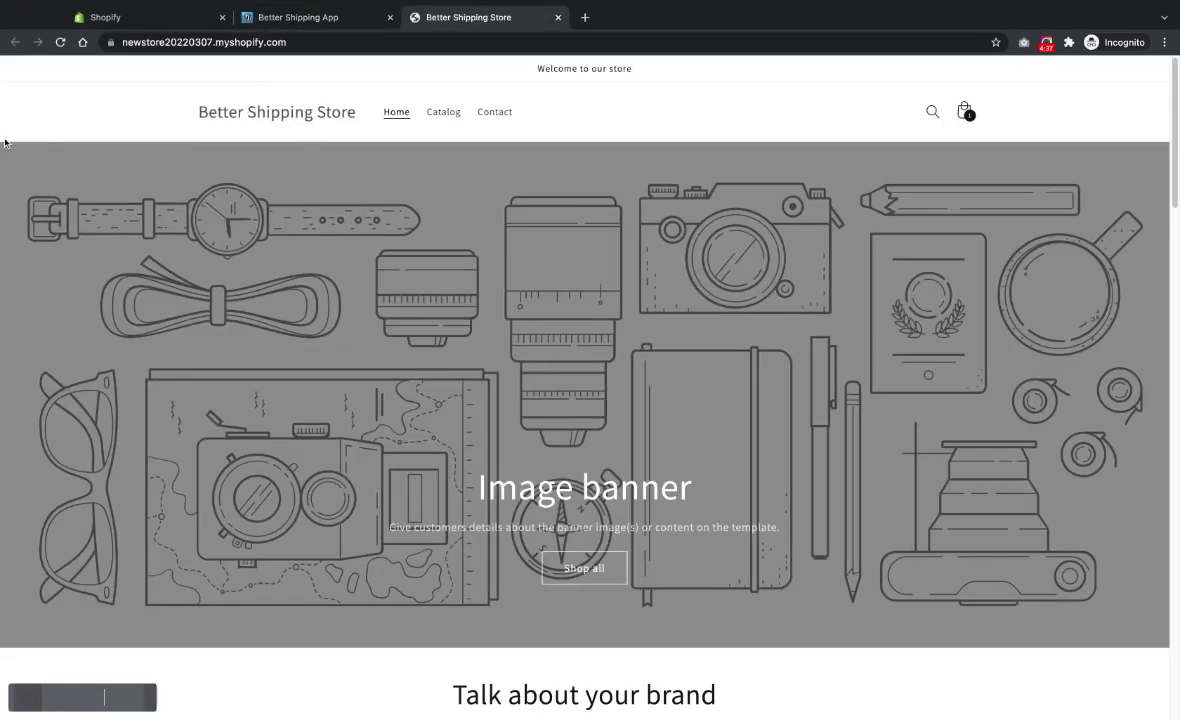
click(449, 114)
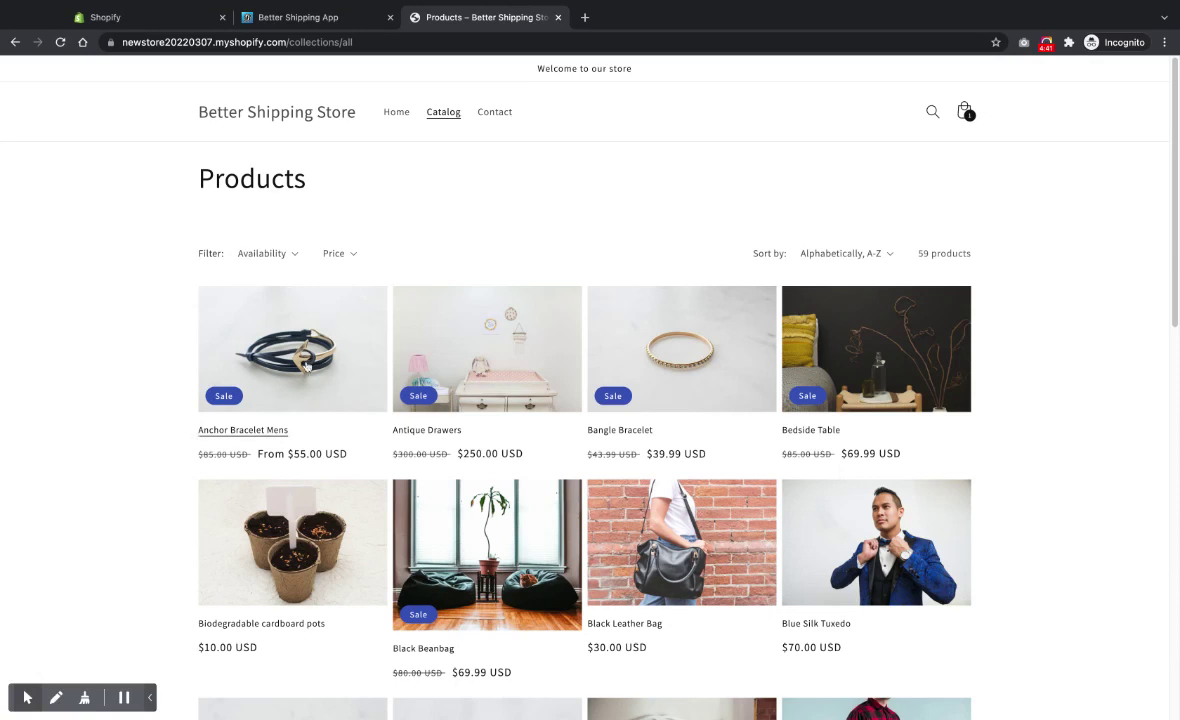
click(964, 111)
scroll(485, 253, down, 2)
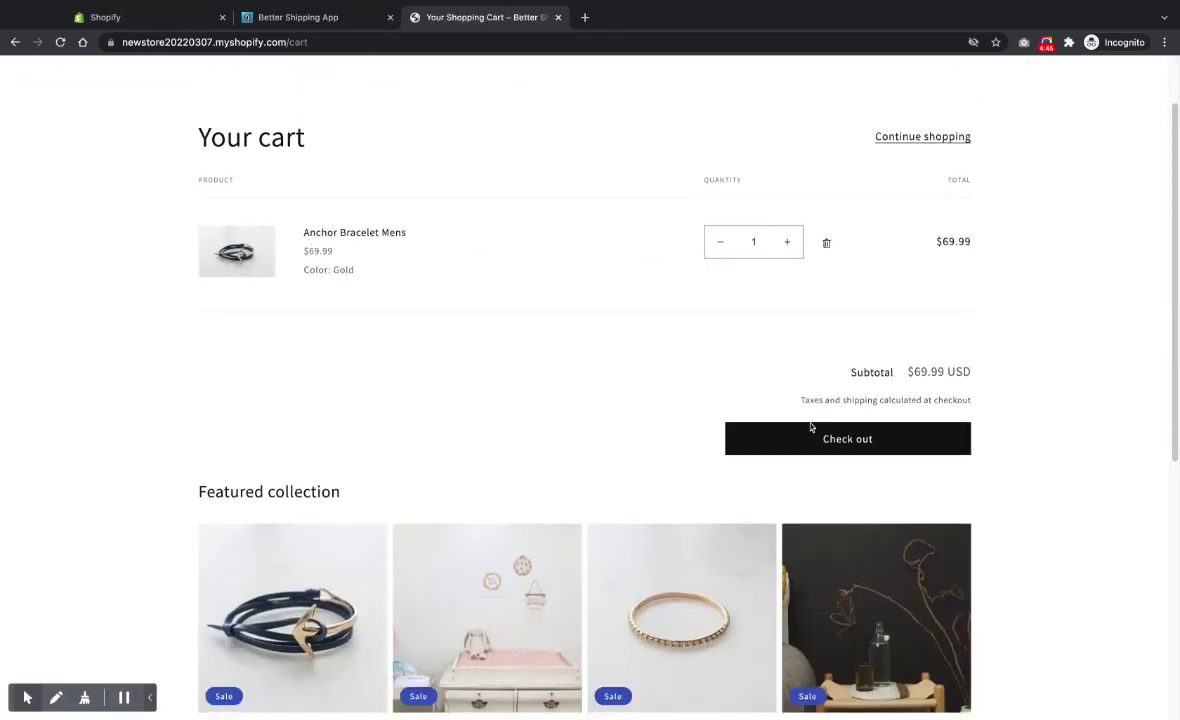
click(748, 438)
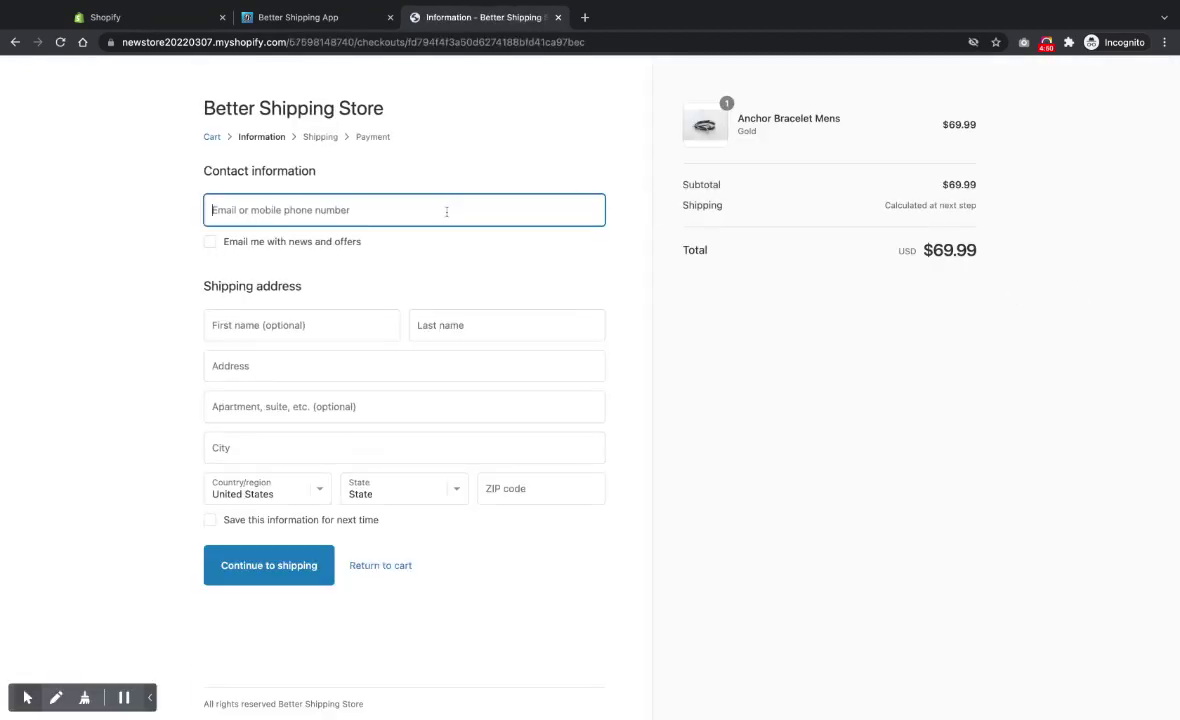
- Autofill contact details and a New York shipping address with ZIP 10001
click(424, 231)
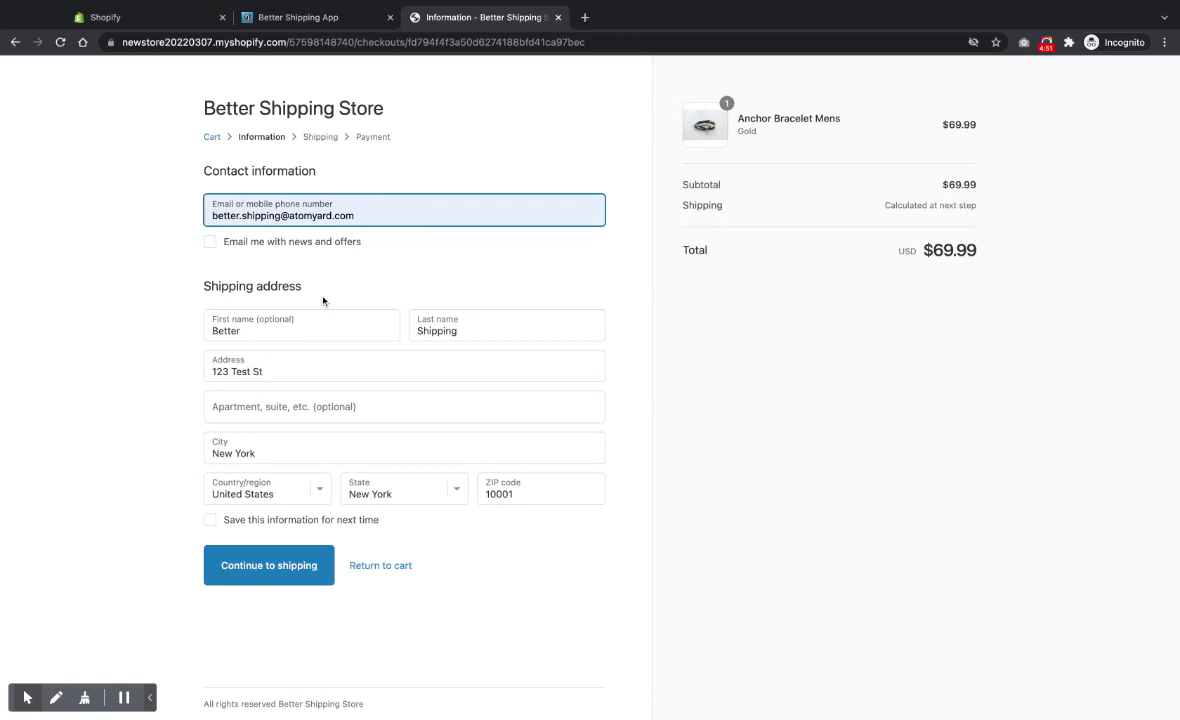
click(518, 494)
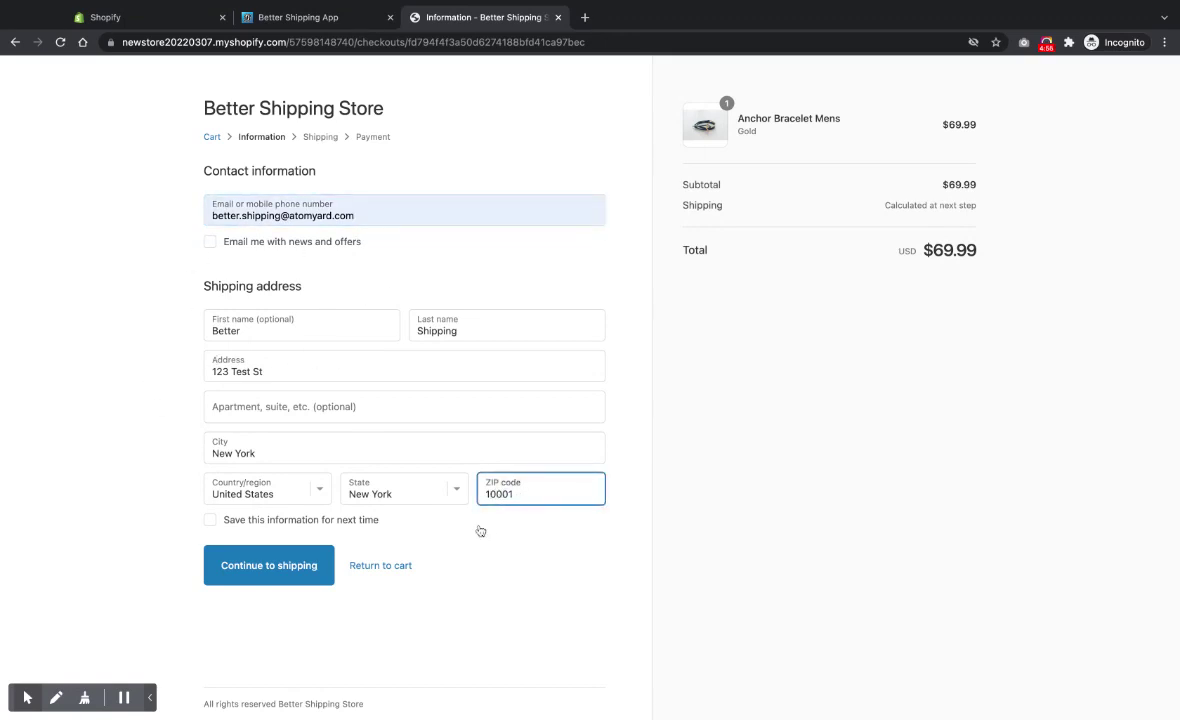
click(490, 525)
click(540, 490)
click(440, 278)
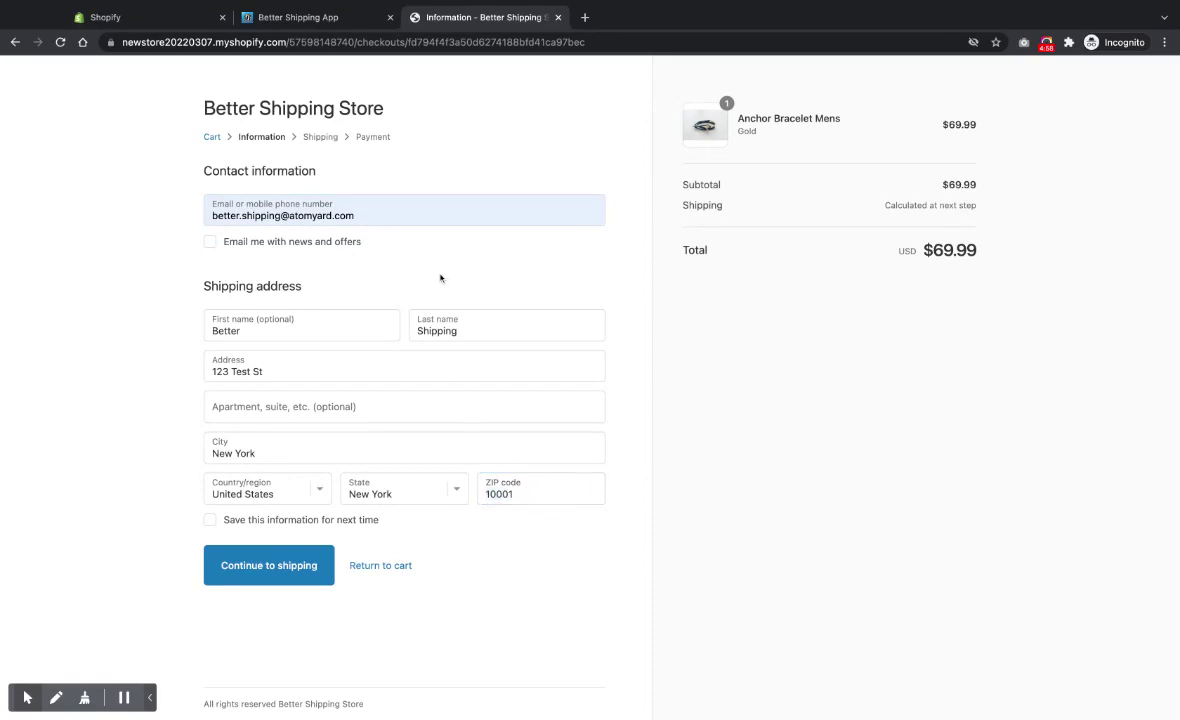
- Continue to shipping and confirm ZIP 10001 gets the $3.00 Local Delivery Area rate
click(295, 573)
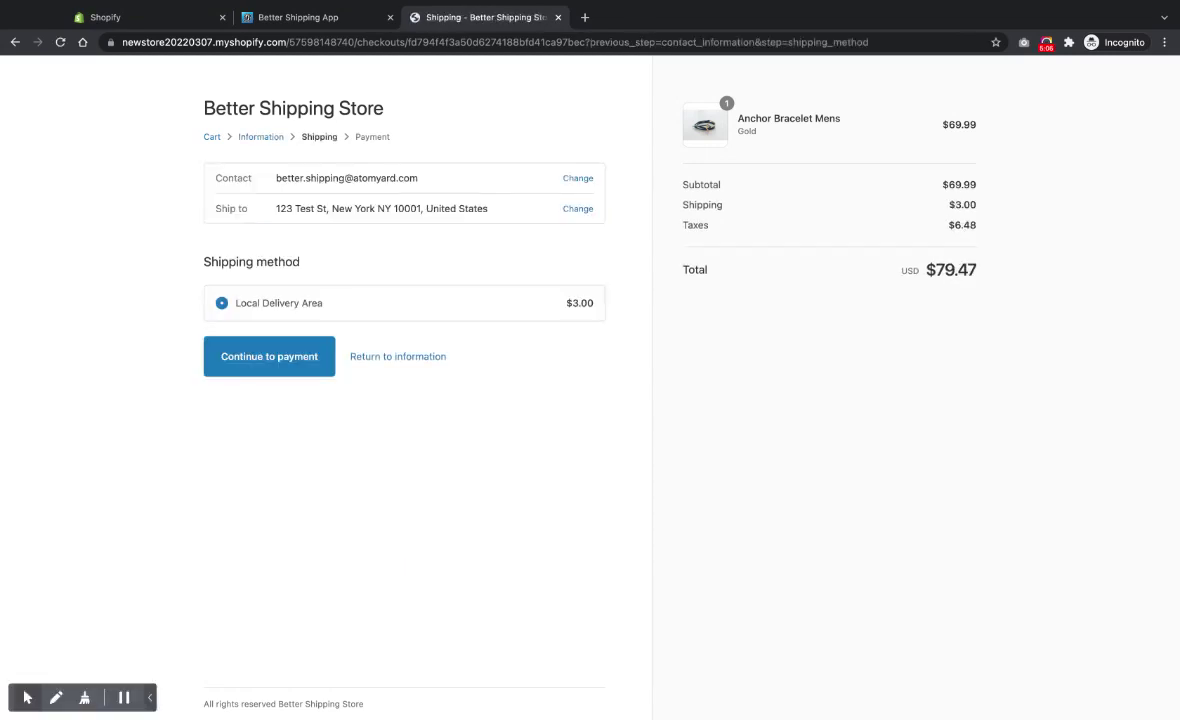
drag(238, 303, 402, 309)
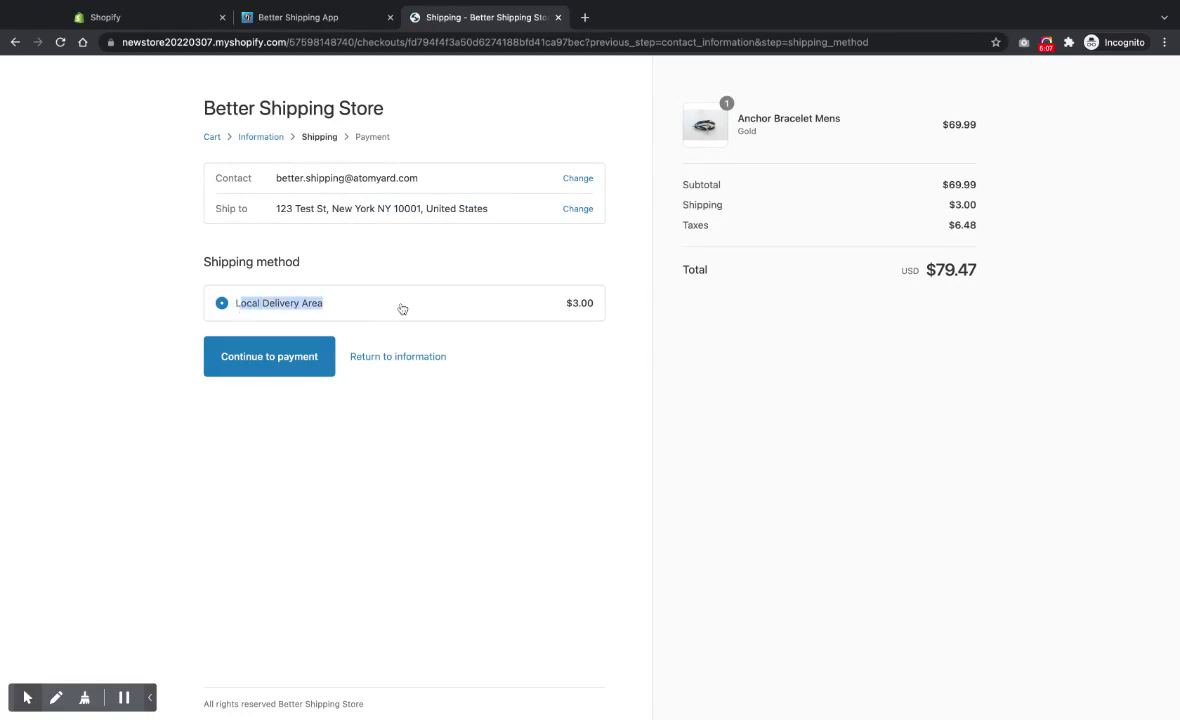
click(402, 309)
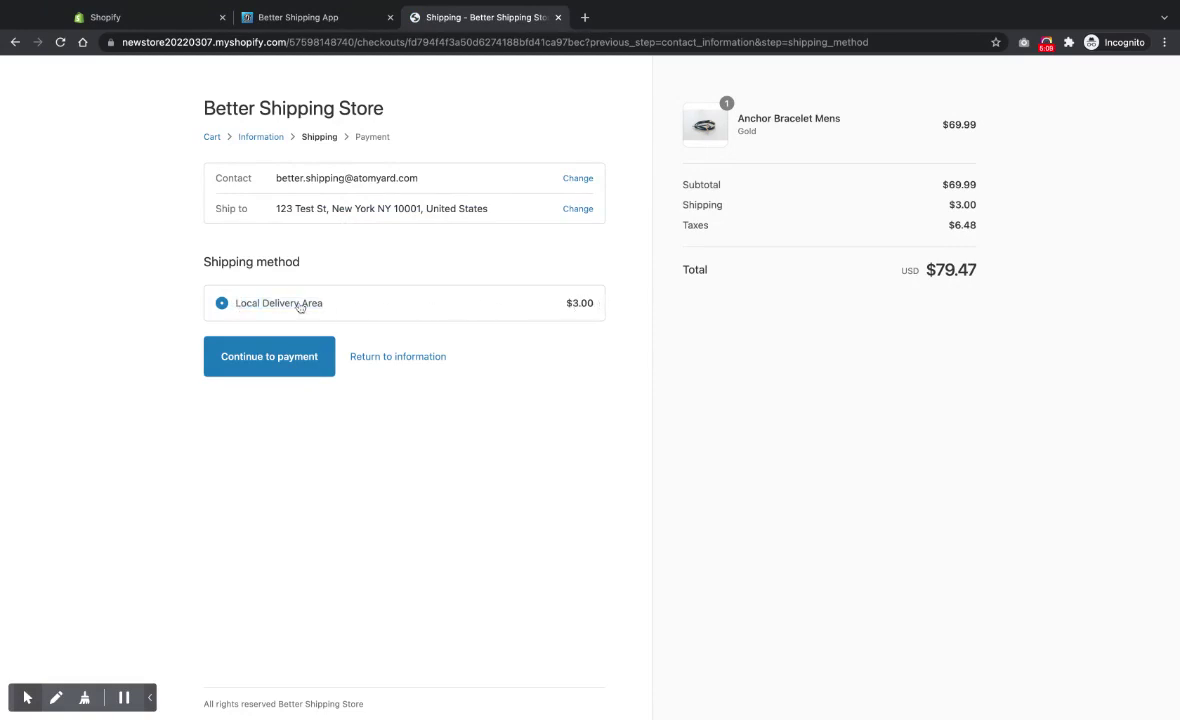
- Change the ZIP to 10021 and continue to shipping, where no rates appear
click(265, 140)
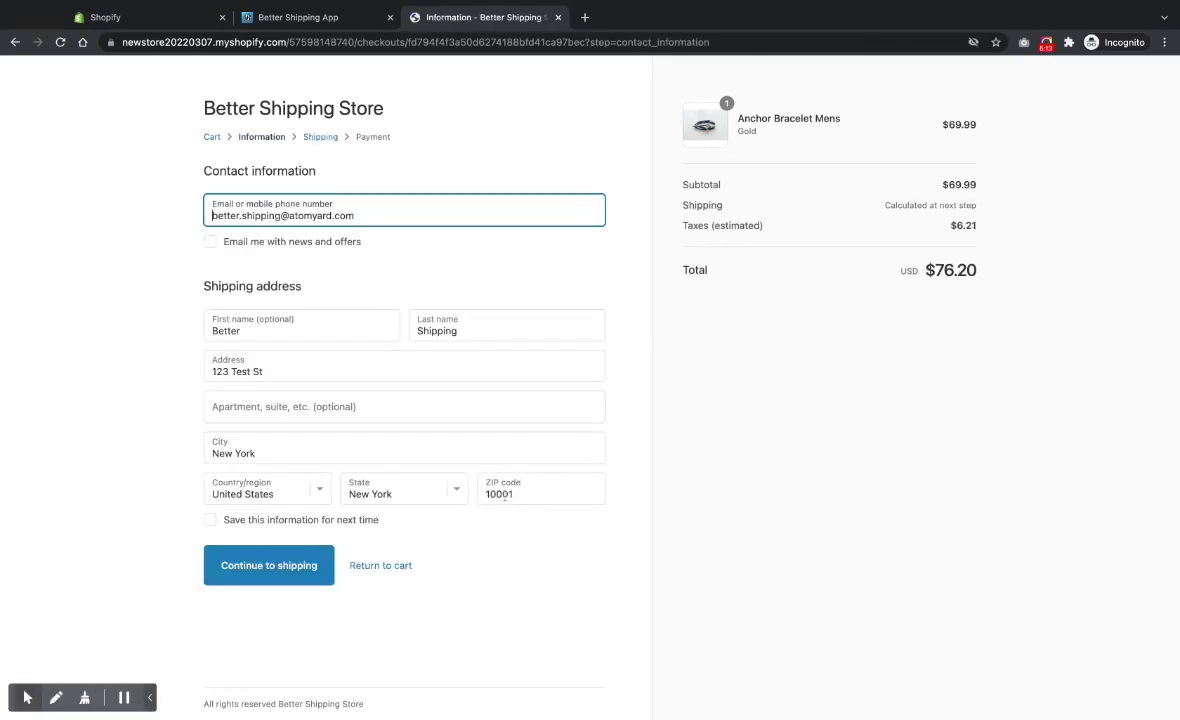
drag(498, 494, 545, 490)
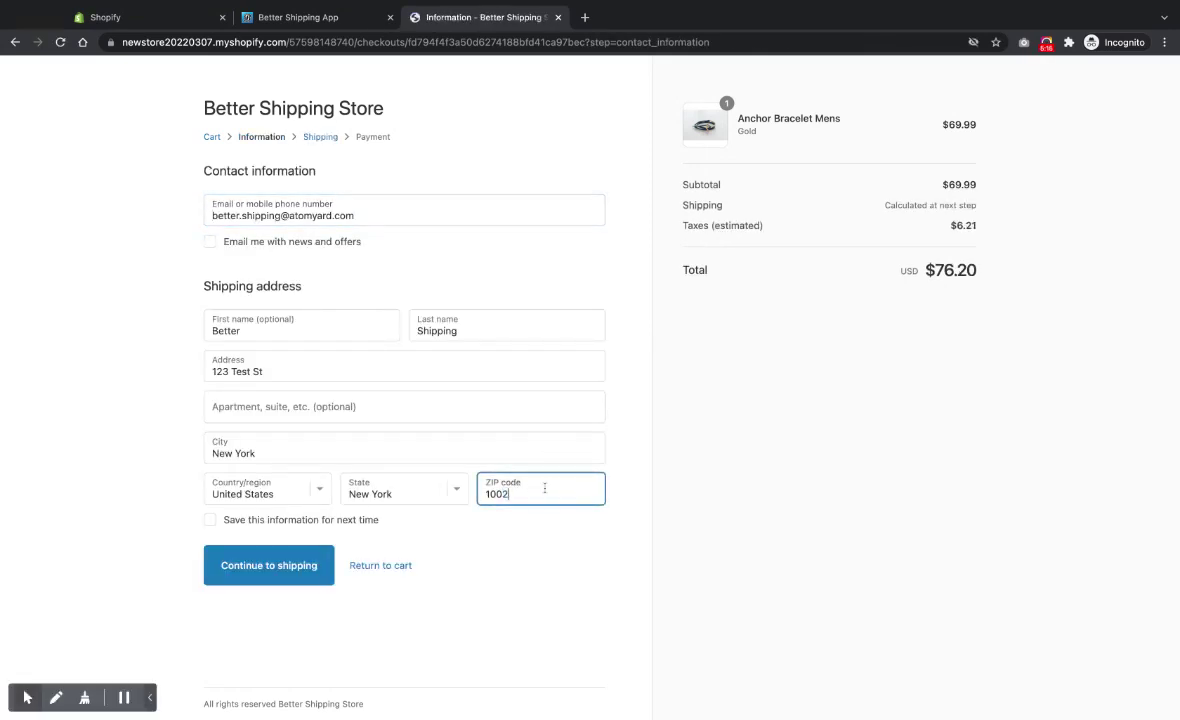
text(0021)
click(567, 543)
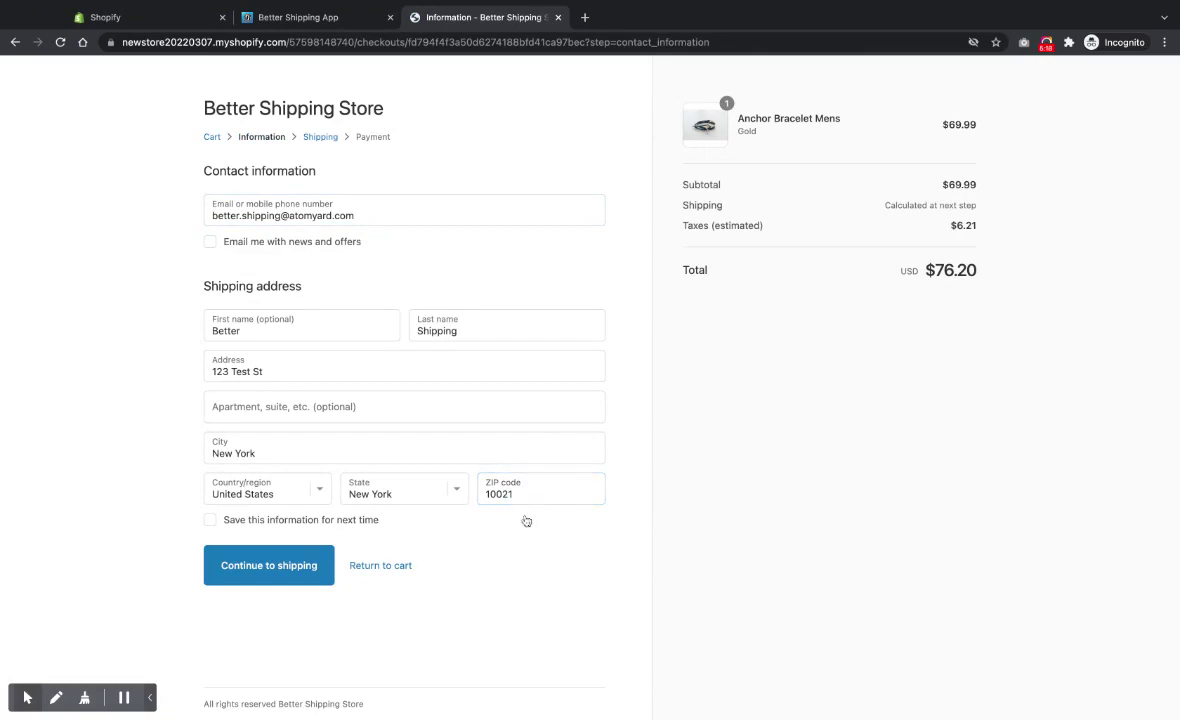
click(288, 572)
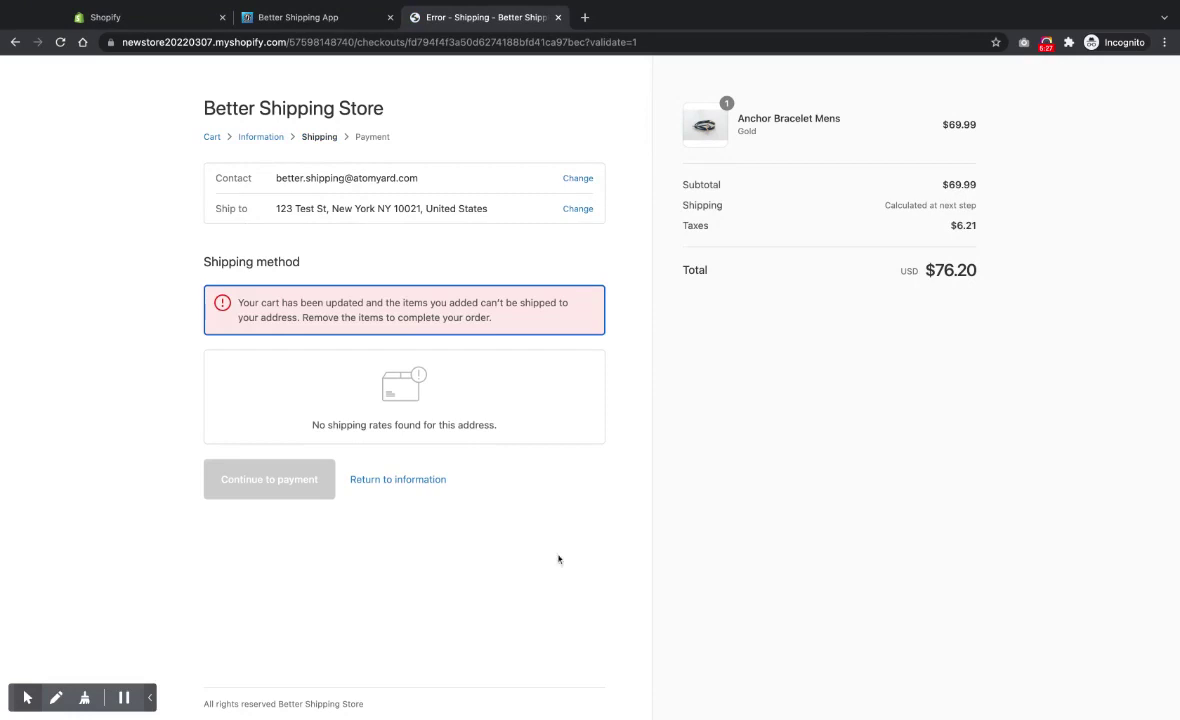
- Go to the shipping step and check the Anchor Bracelet Mens order ships to ZIP 10021
click(277, 484)
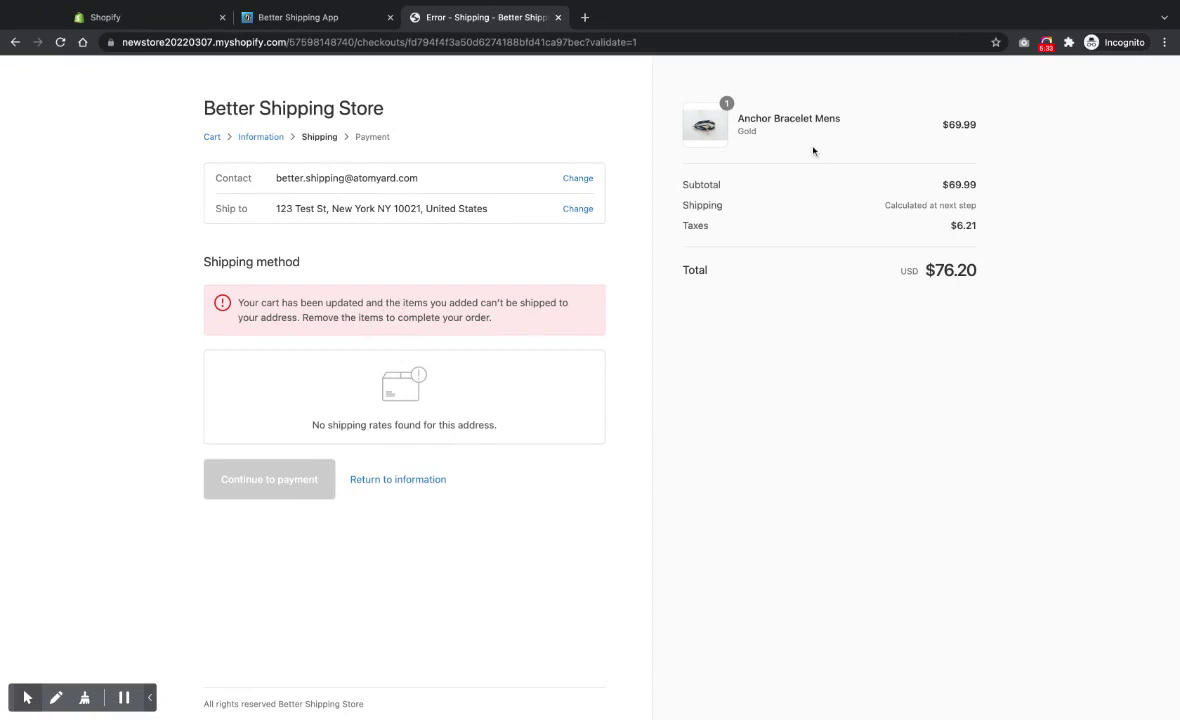
drag(849, 124, 741, 118)
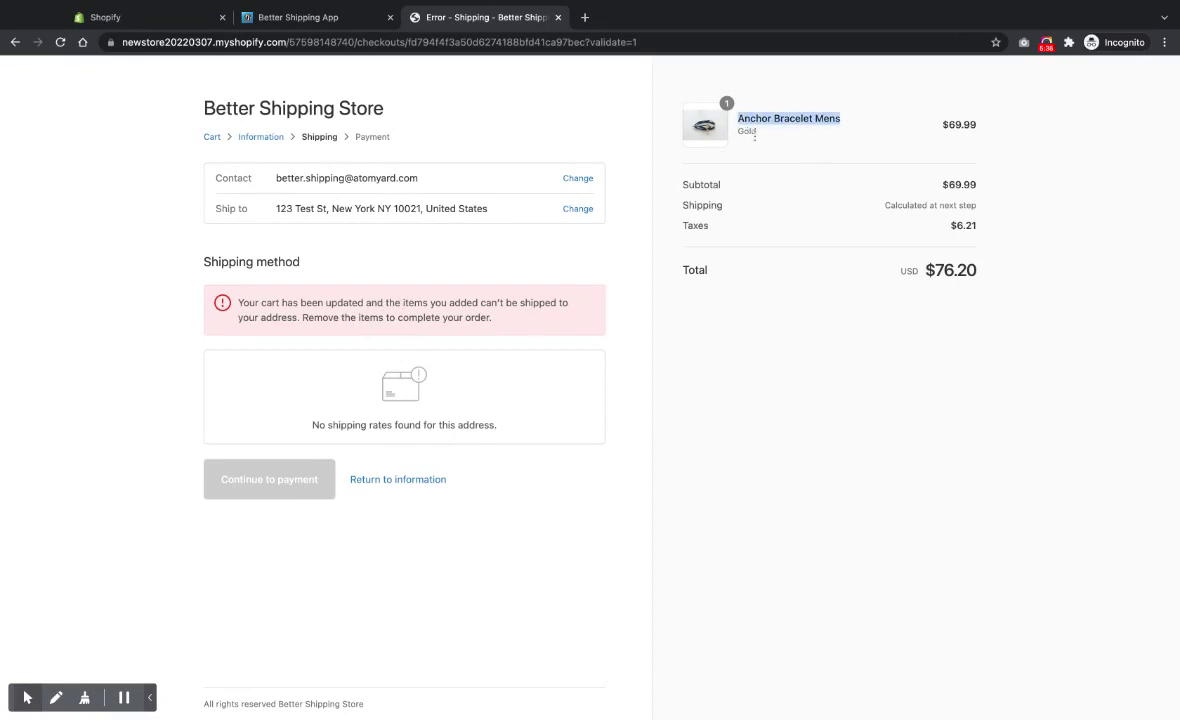
click(800, 147)
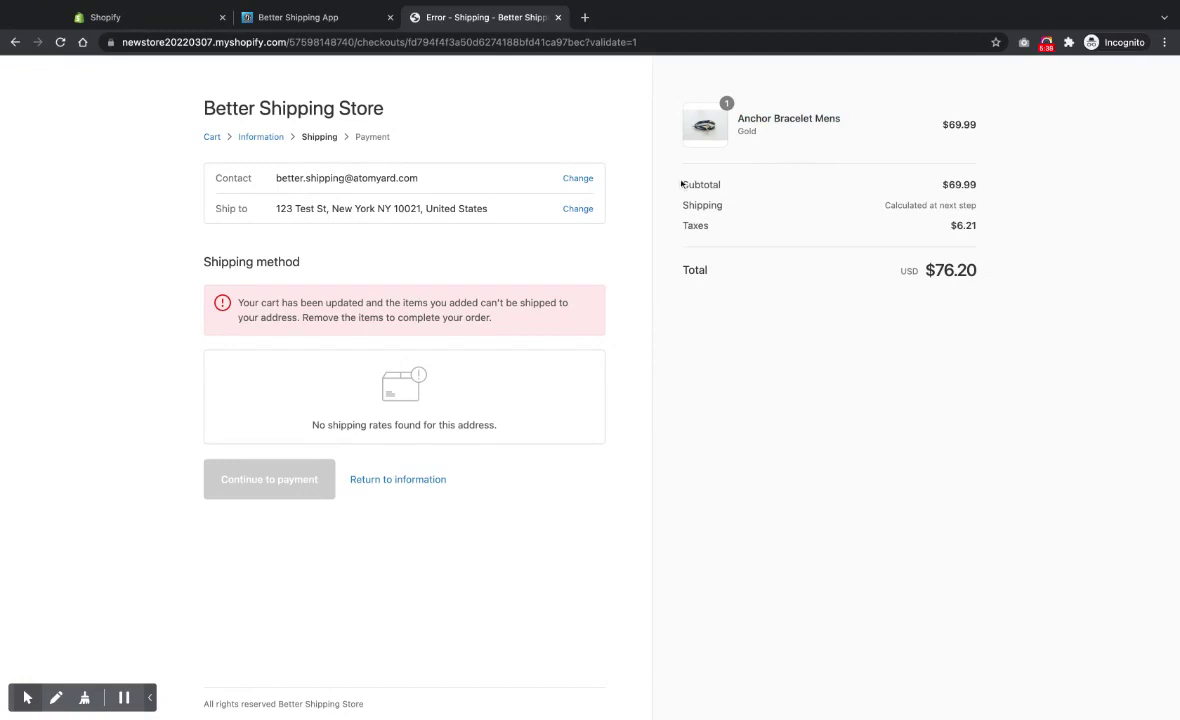
double_click(400, 208)
click(447, 333)
- Confirm the error reports no shipping rates found for this address
drag(262, 302, 462, 318)
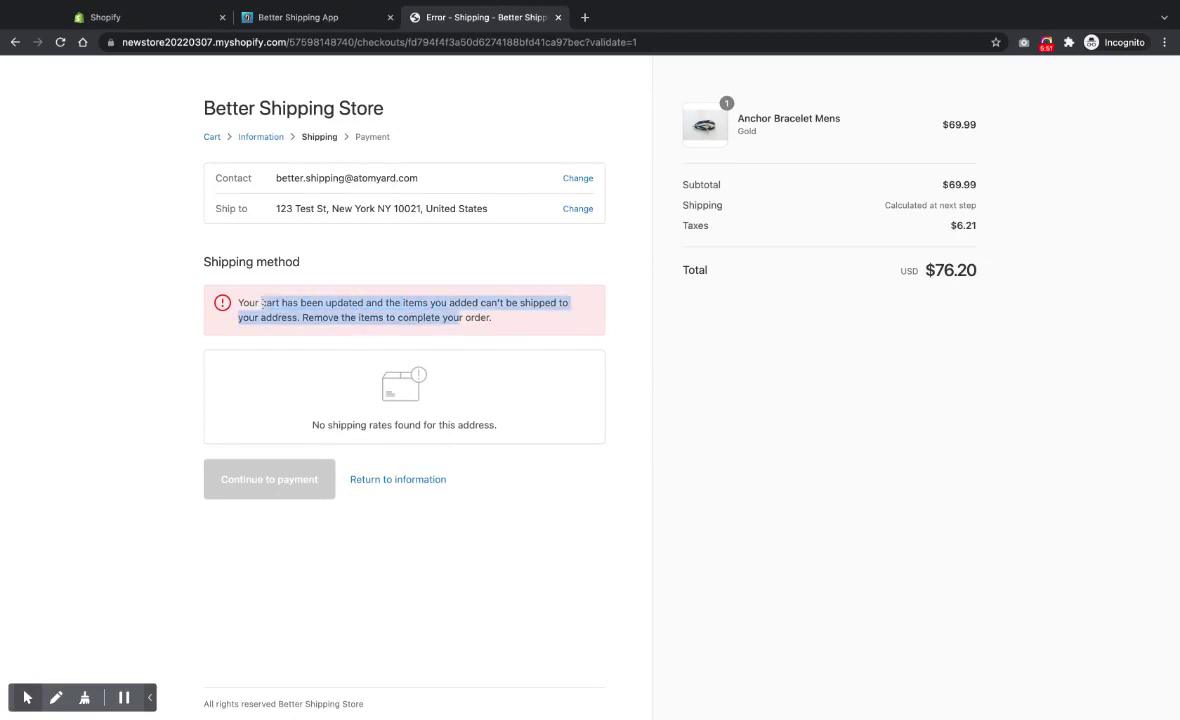
drag(262, 302, 397, 317)
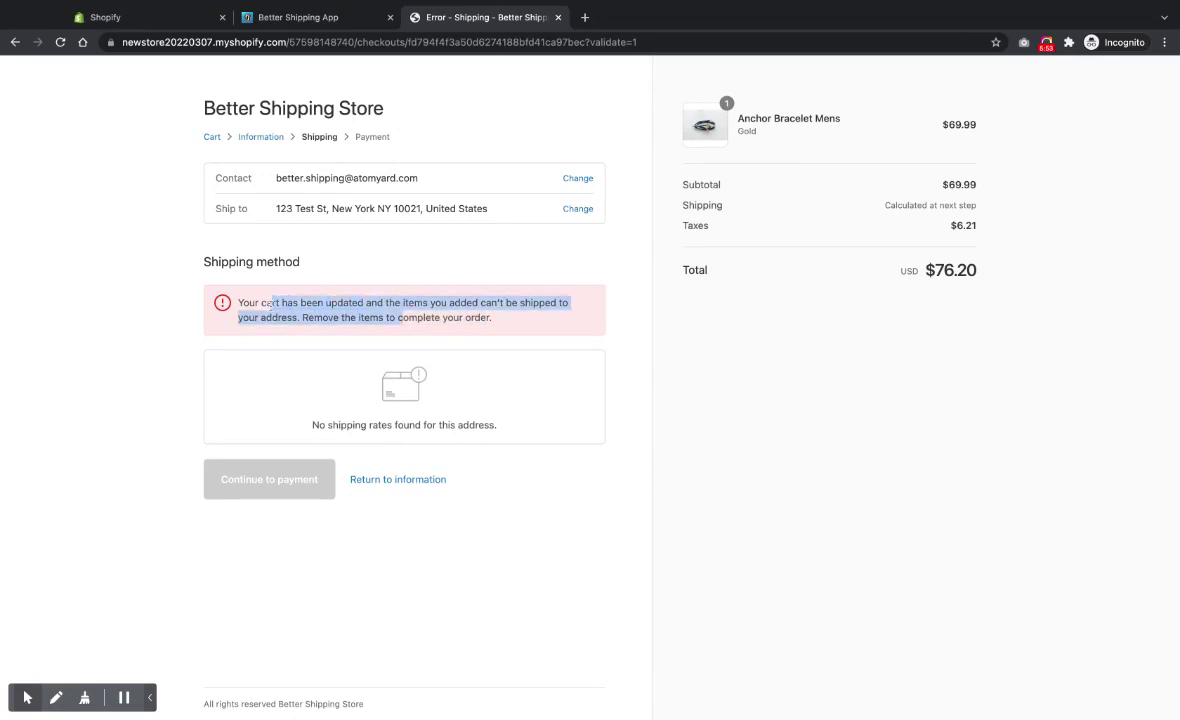
click(405, 316)
double_click(478, 424)
click(538, 436)
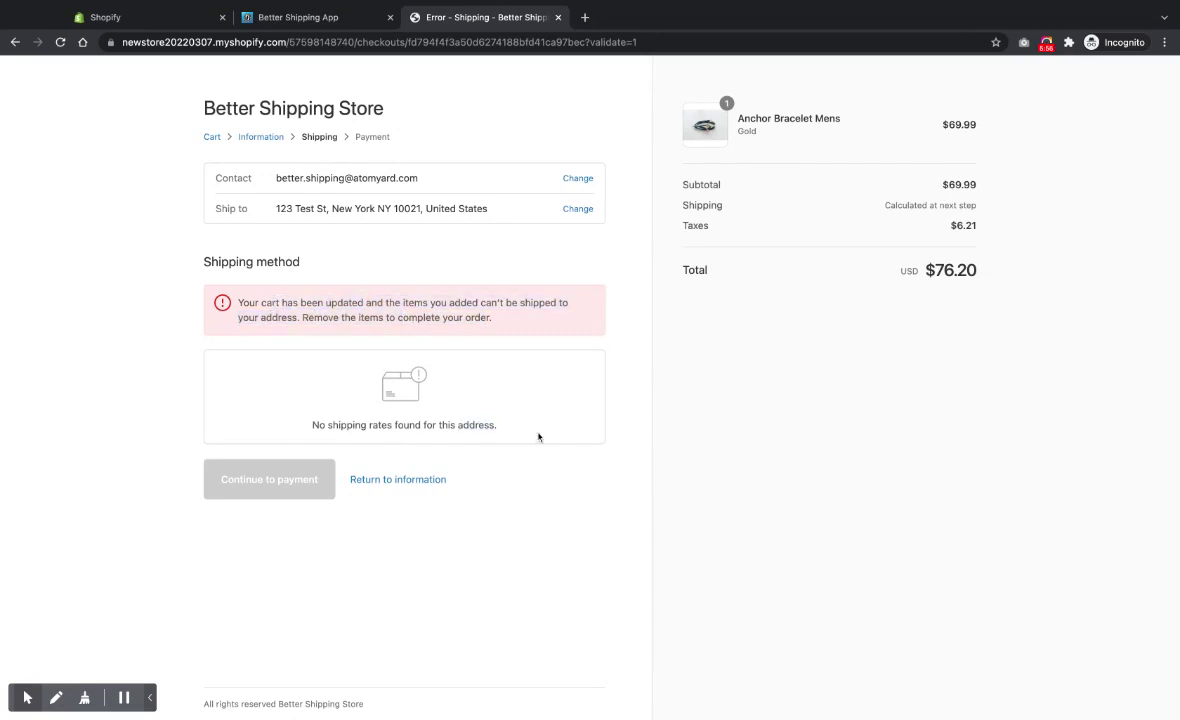